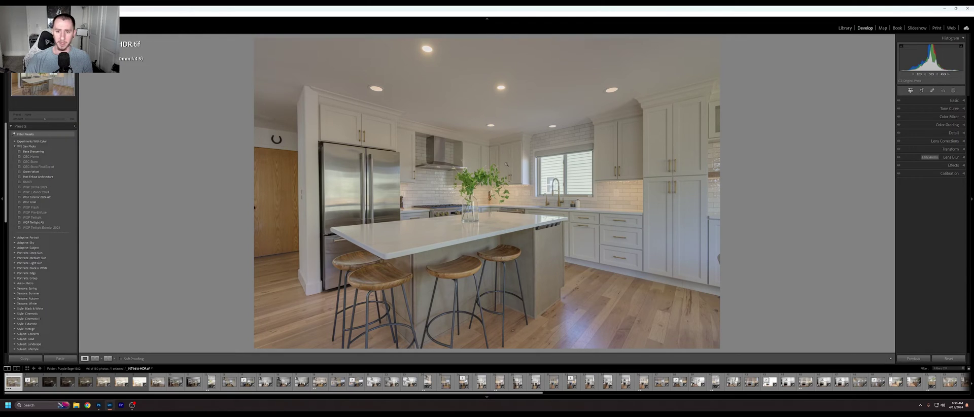
Advance to the next exposure and select all seven bracketed kitchen frames in the filmstrip
key(Right)
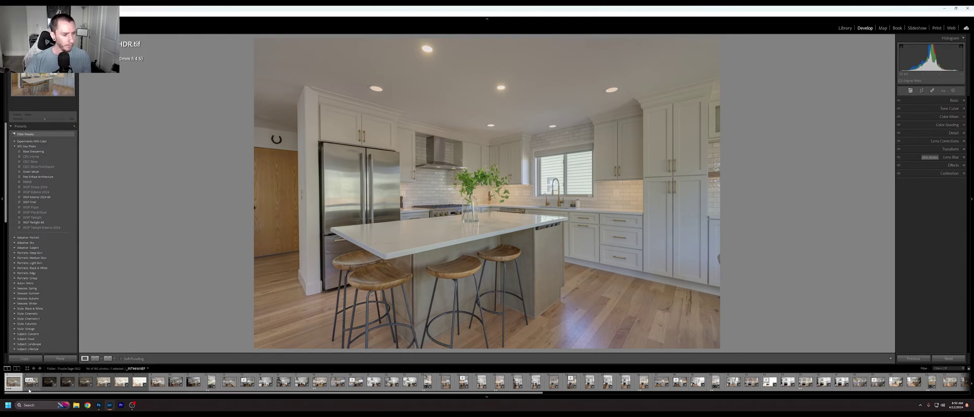
shift+click(139, 383)
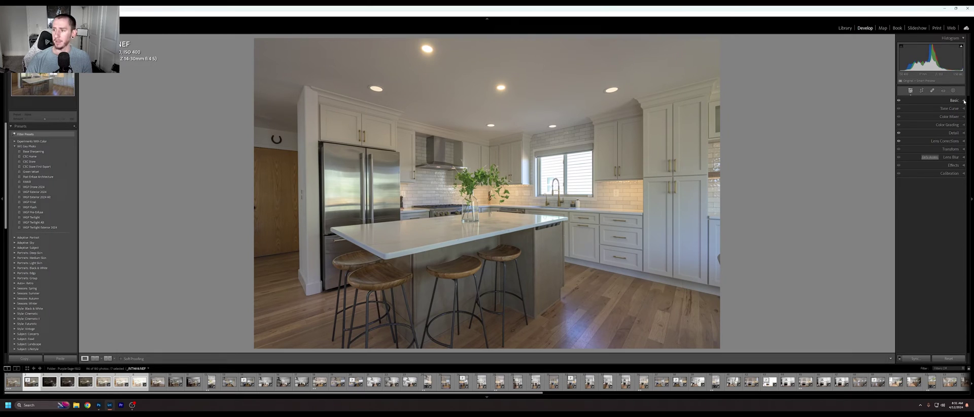
Expand the Basic panel to show tone and white balance controls for the kitchen raw
click(964, 101)
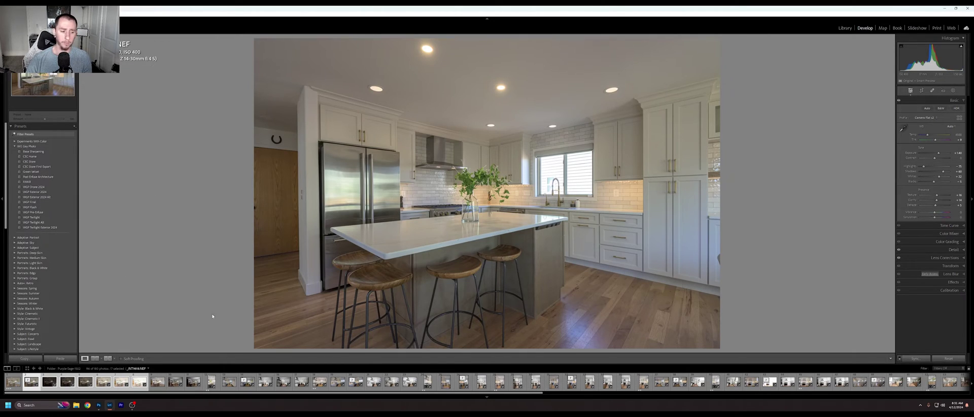
Send the seven selected brackets from Lightroom to Photoshop with Edit In > Merge to HDR Pro
right_click(138, 382)
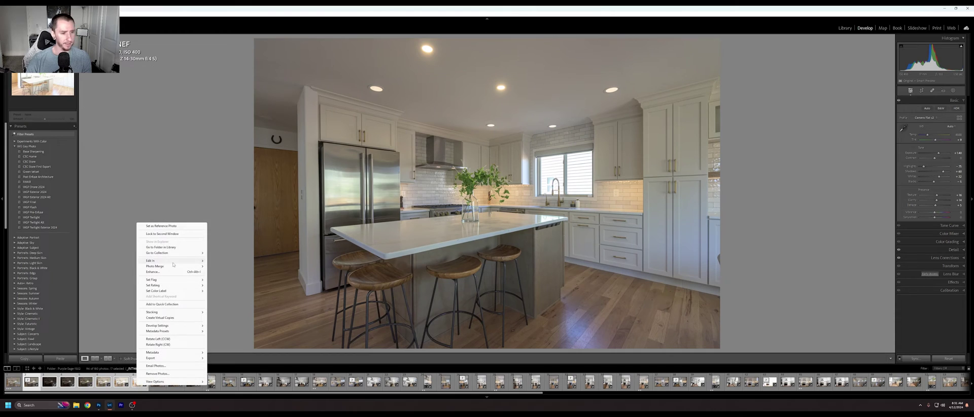
mouse_move(208, 260)
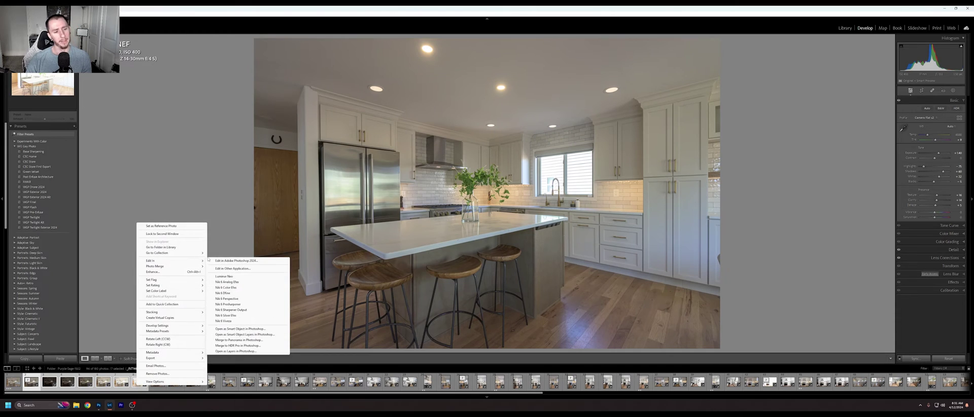
click(251, 347)
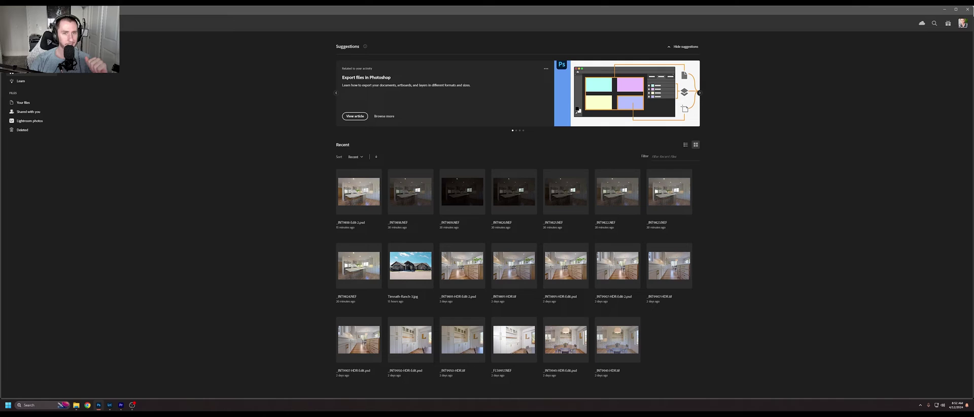
key(alt+f)
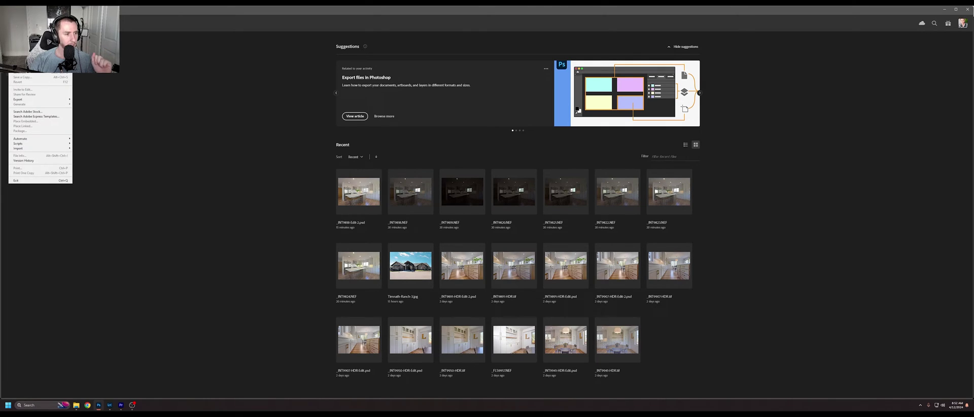
mouse_move(43, 140)
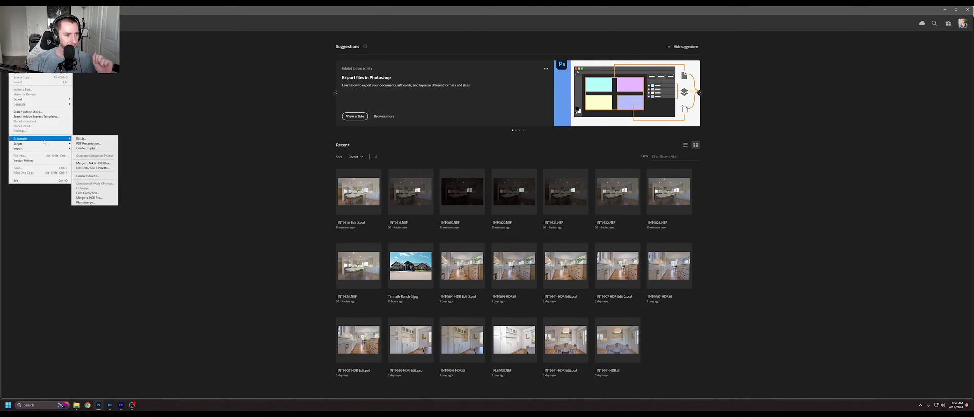
click(91, 198)
click(450, 186)
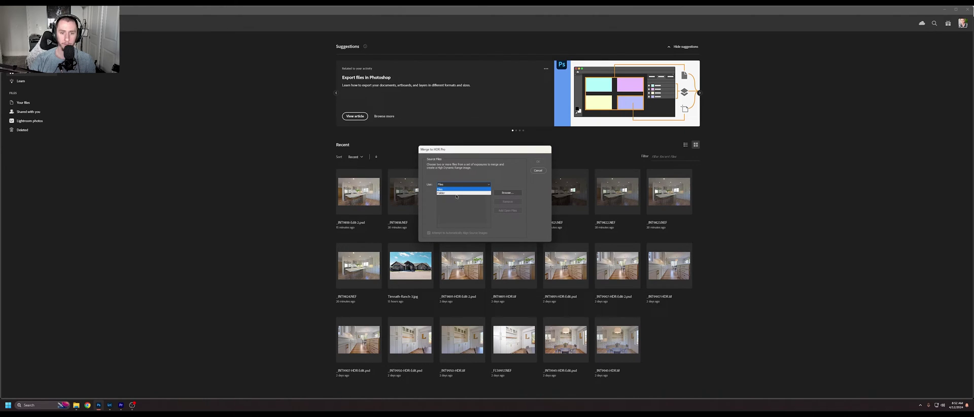
click(450, 186)
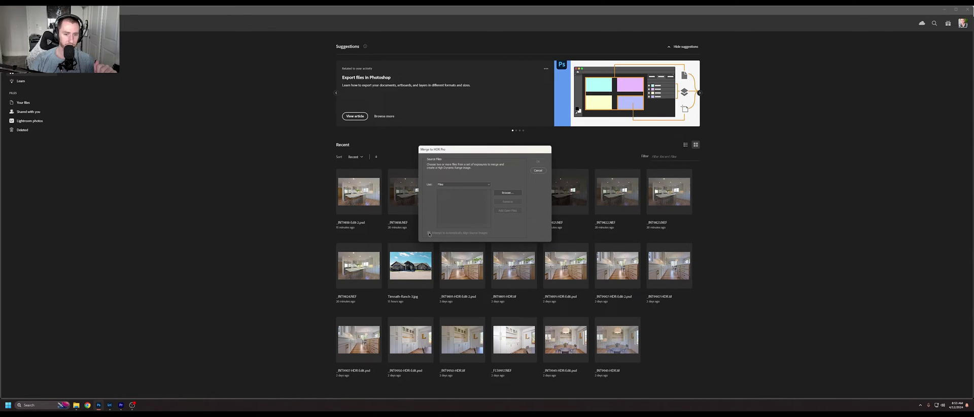
click(503, 193)
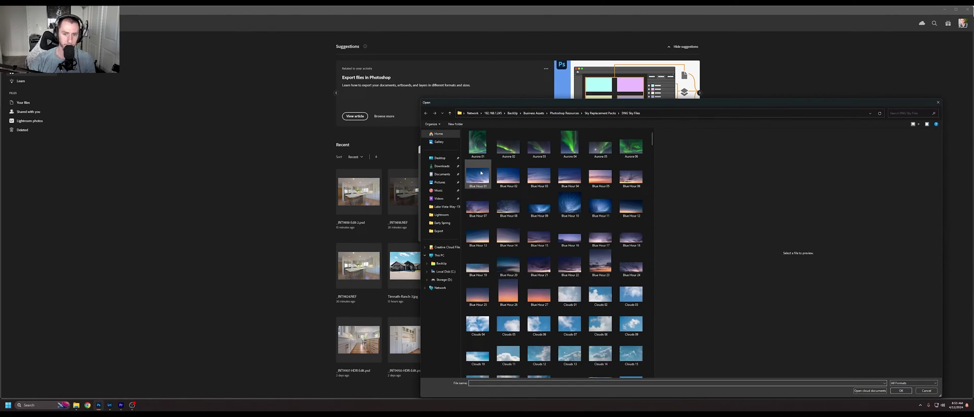
click(478, 205)
shift+click(612, 210)
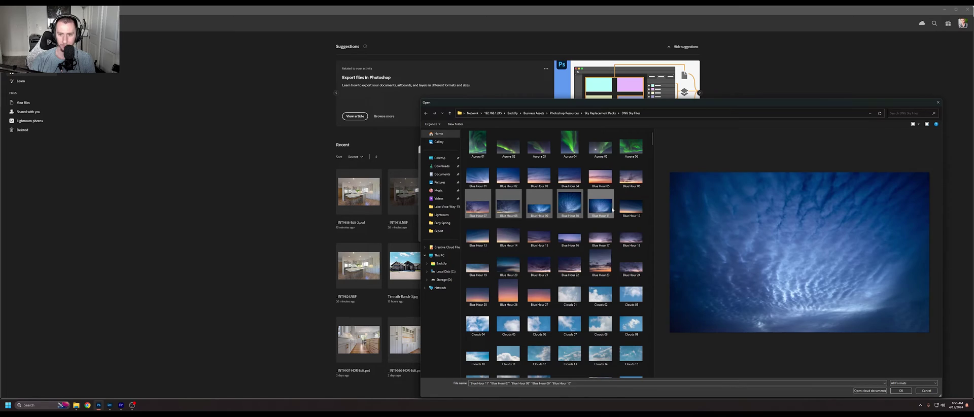
click(901, 390)
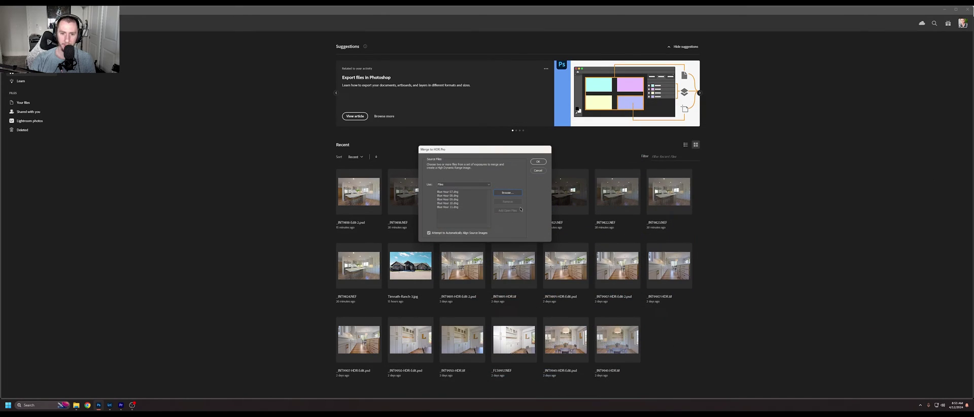
click(429, 233)
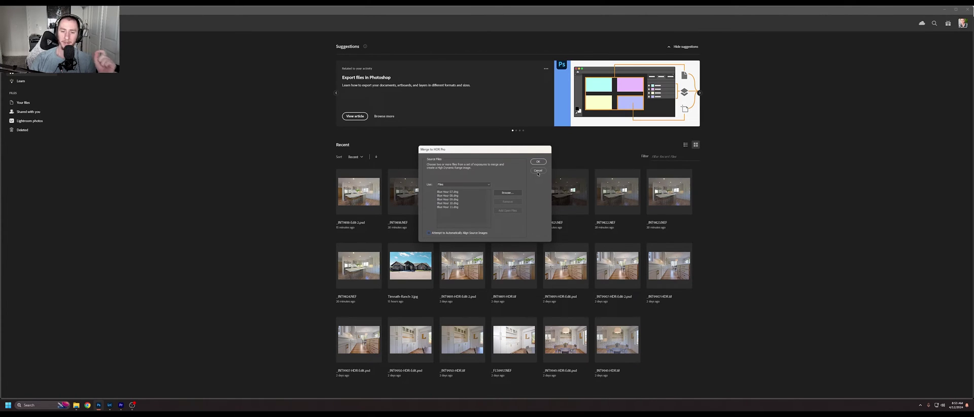
click(538, 171)
key(alt+f)
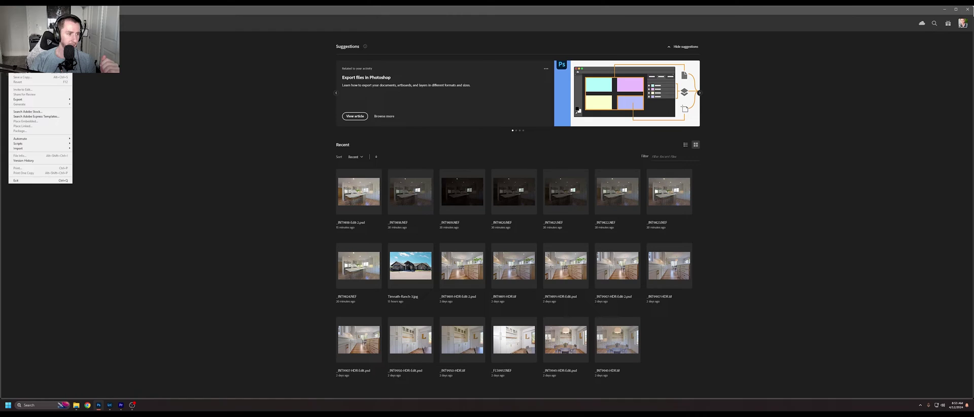
mouse_move(54, 141)
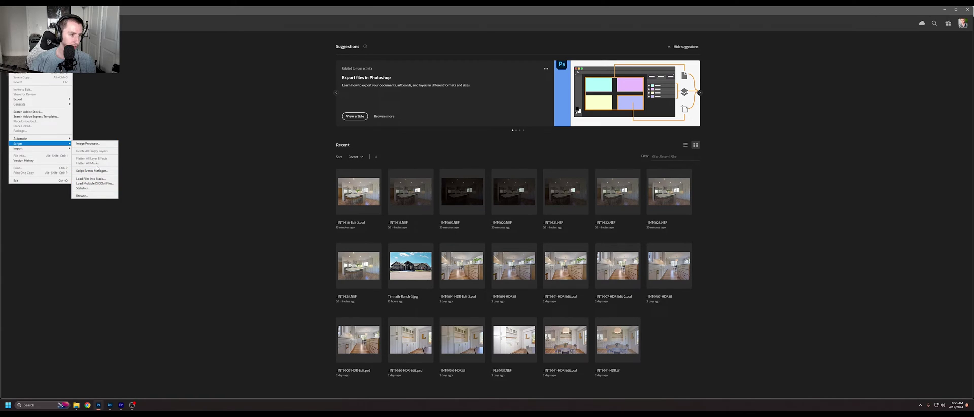
click(97, 144)
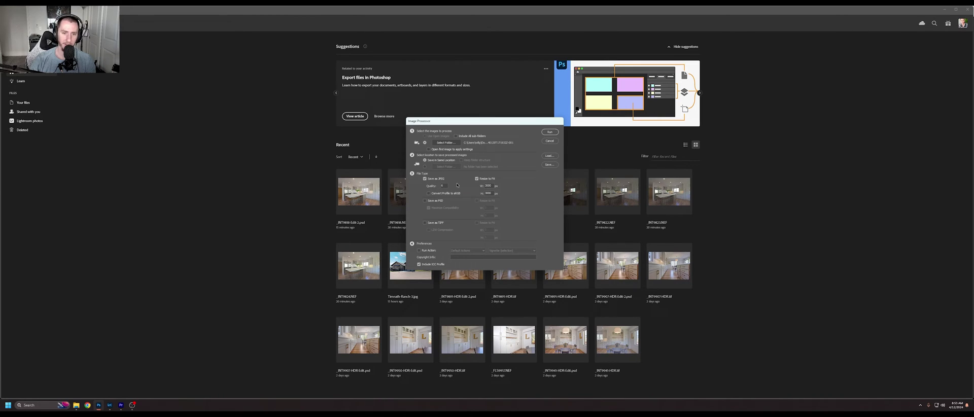
click(550, 141)
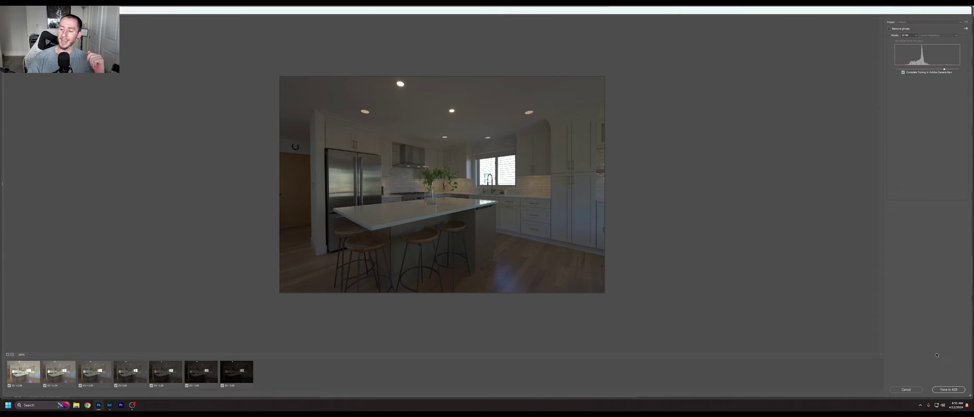
In Camera Raw's Light panel, set Exposure to +3.65 and Whites to -81 on the merged HDR
click(949, 390)
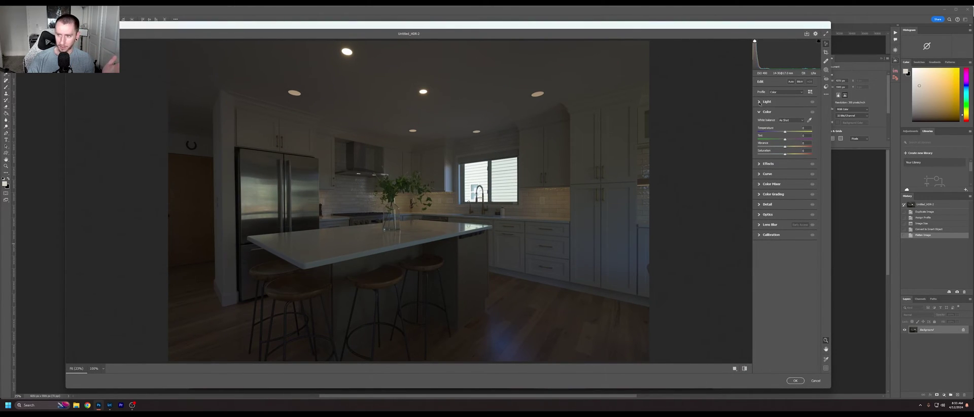
click(759, 102)
drag(785, 113, 761, 129)
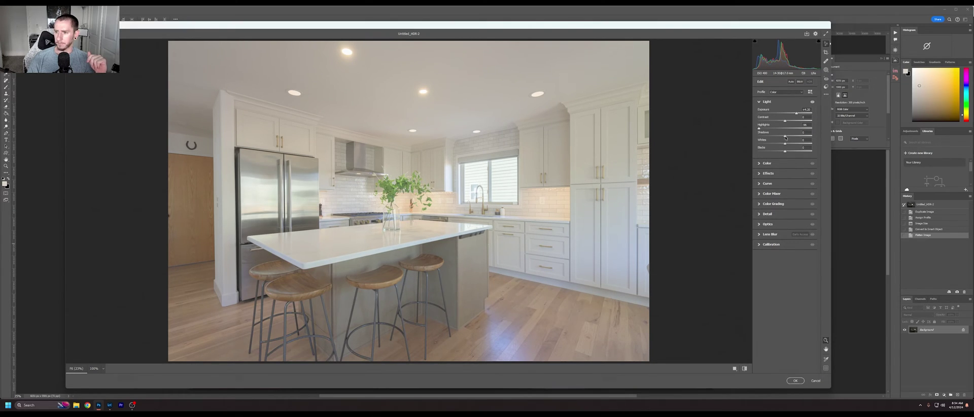
drag(785, 144, 763, 143)
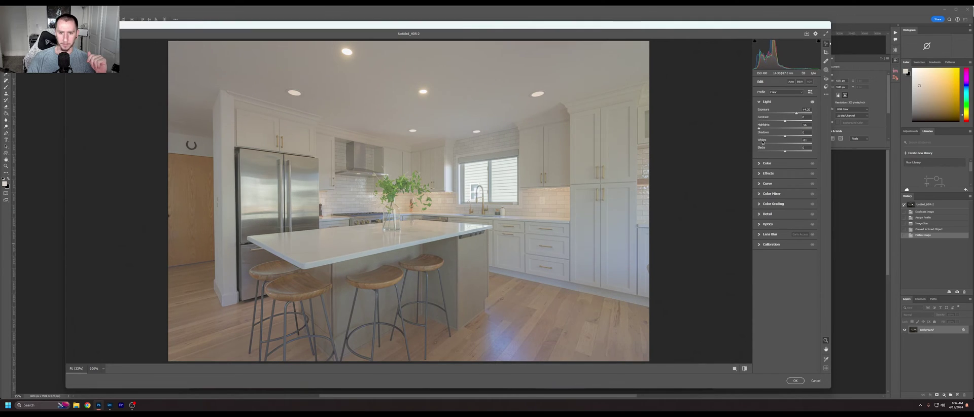
Apply the Strong Contrast preset as the point curve
click(763, 184)
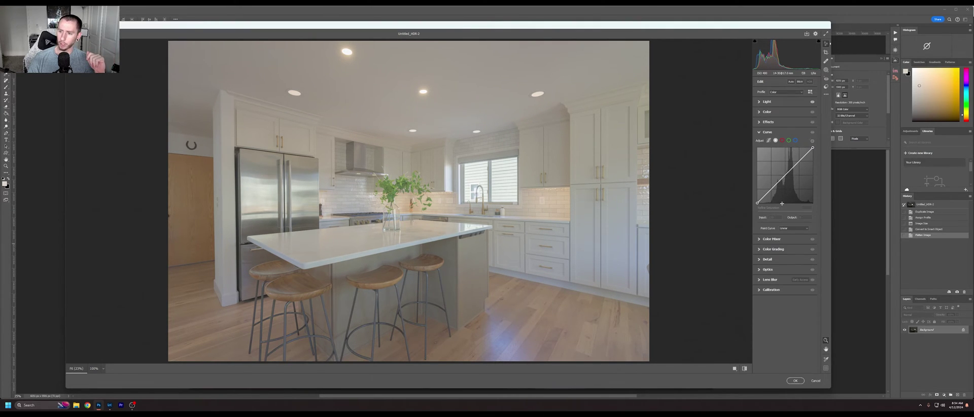
click(794, 229)
click(793, 240)
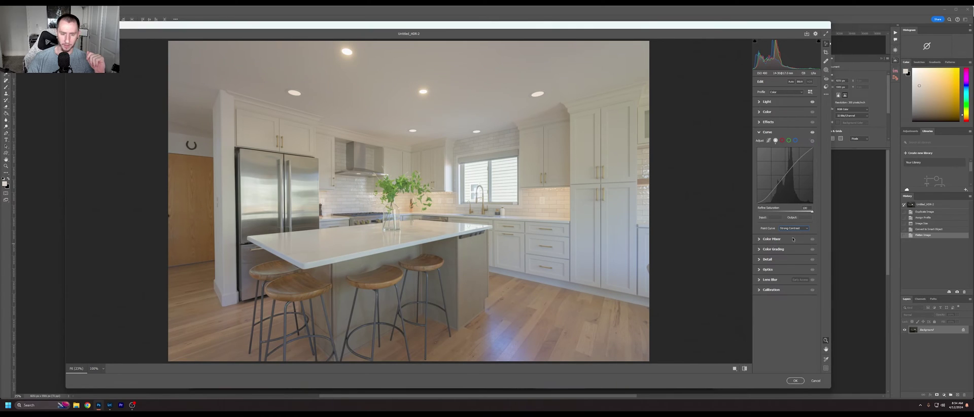
Lower Blacks to about -46 and Shadows to -10 in the Light panel
click(760, 102)
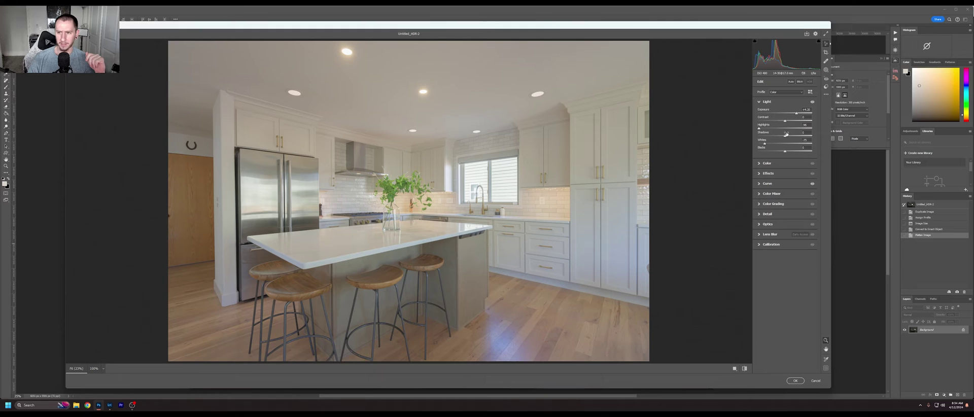
drag(785, 151, 773, 151)
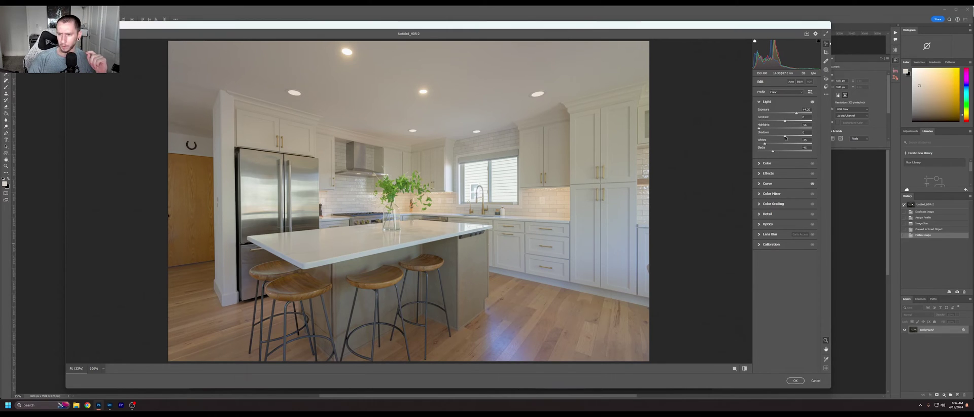
drag(784, 136, 782, 137)
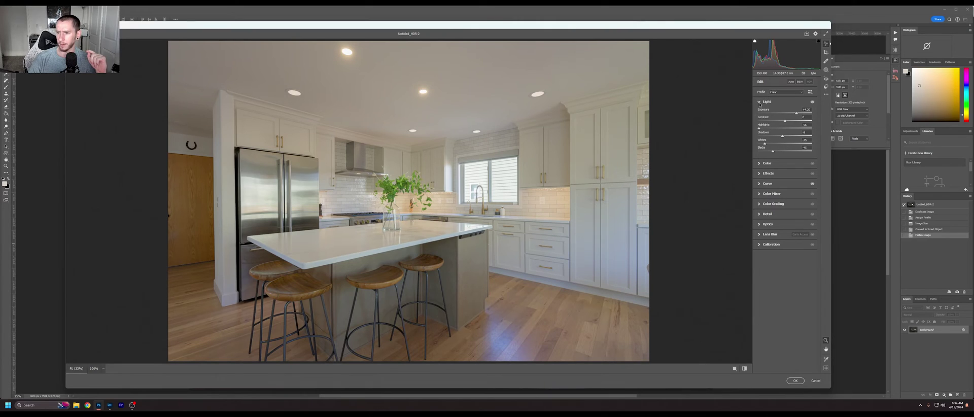
Collapse Light and review the profile list, keeping the Color profile
click(759, 103)
click(776, 96)
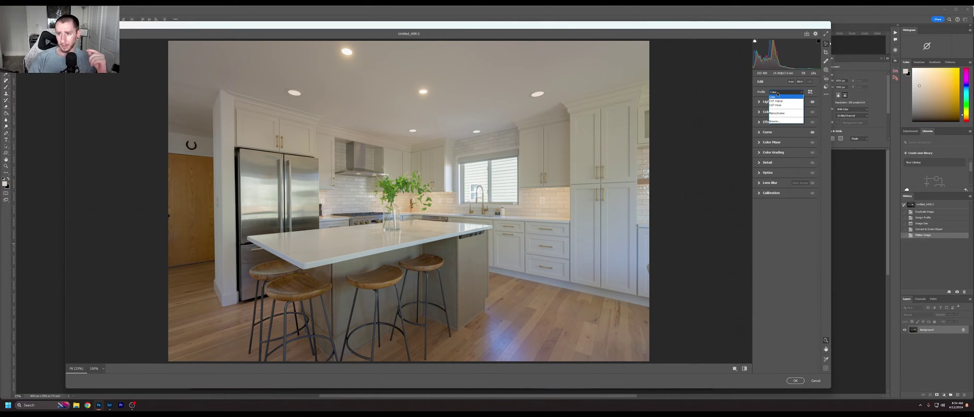
click(778, 106)
click(782, 92)
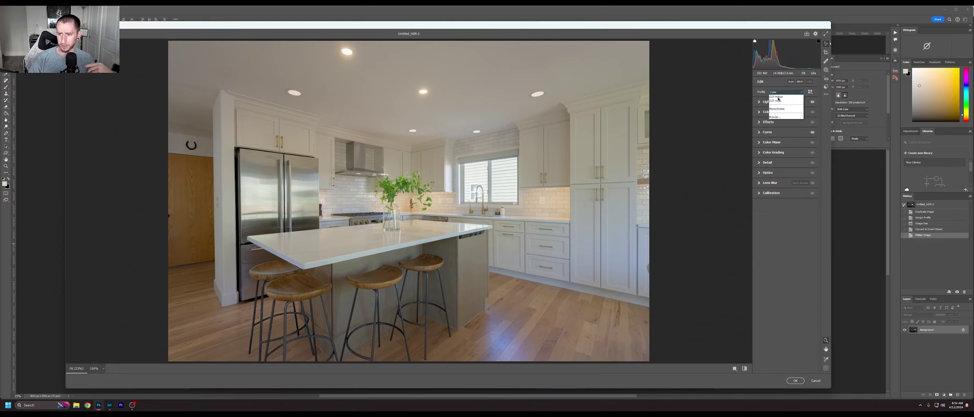
click(776, 85)
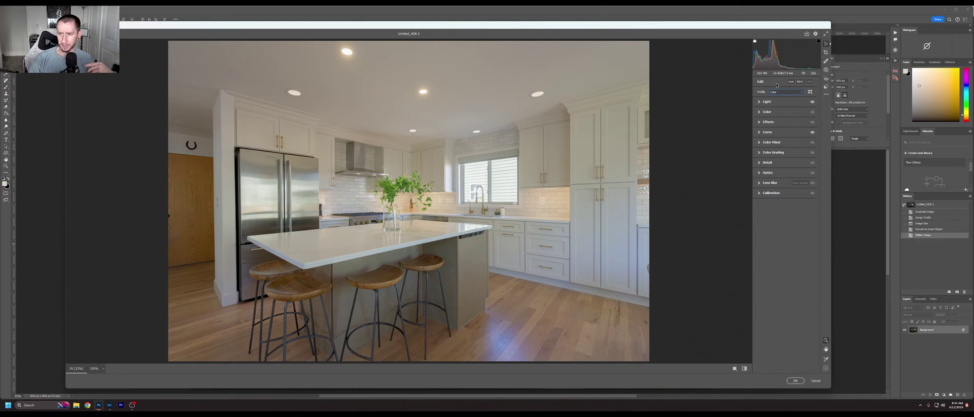
Raise Clarity to +15 in the Effects panel
click(759, 122)
click(759, 122)
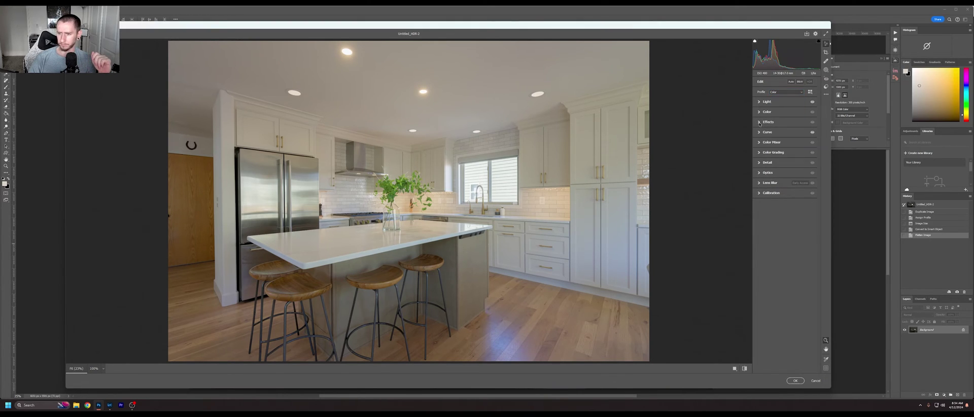
click(759, 123)
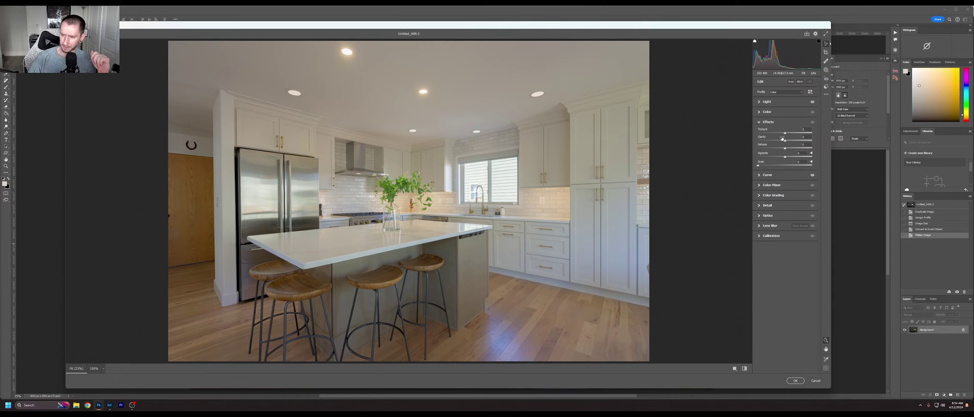
drag(789, 142, 789, 142)
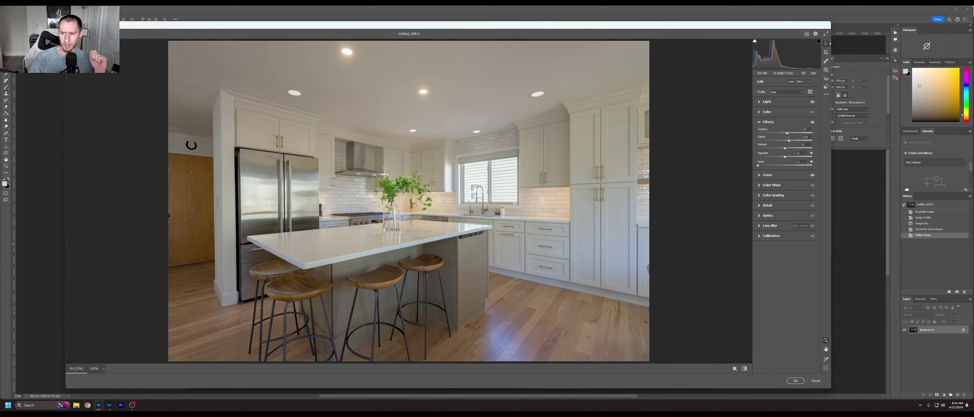
click(759, 123)
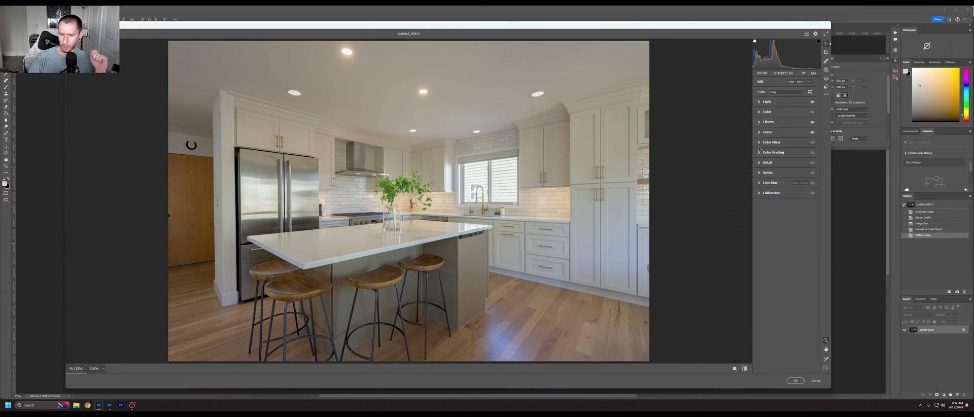
Expand the Color panel to show temperature, tint, vibrance and saturation sliders
click(760, 112)
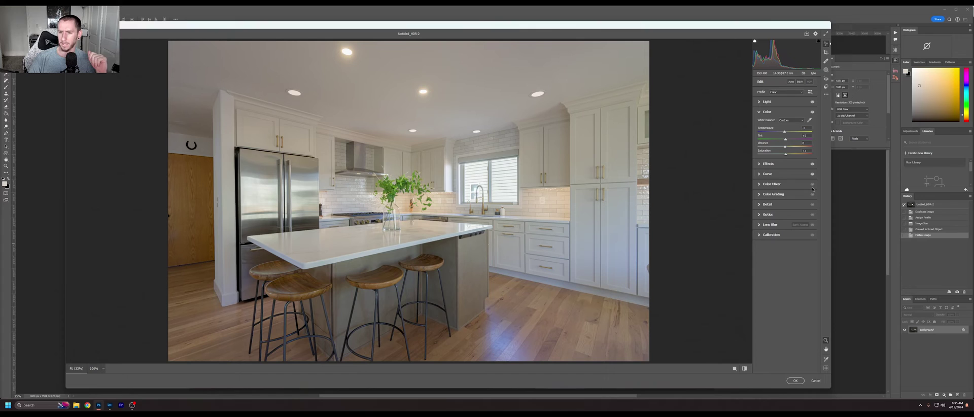
Raise Exposure from +4.20 to +4.40 and commit the Camera Raw edits with OK
click(760, 102)
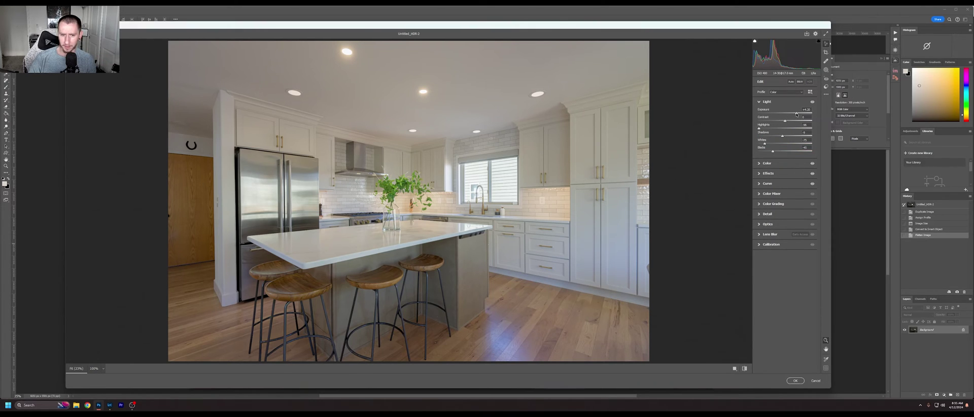
drag(796, 114, 797, 114)
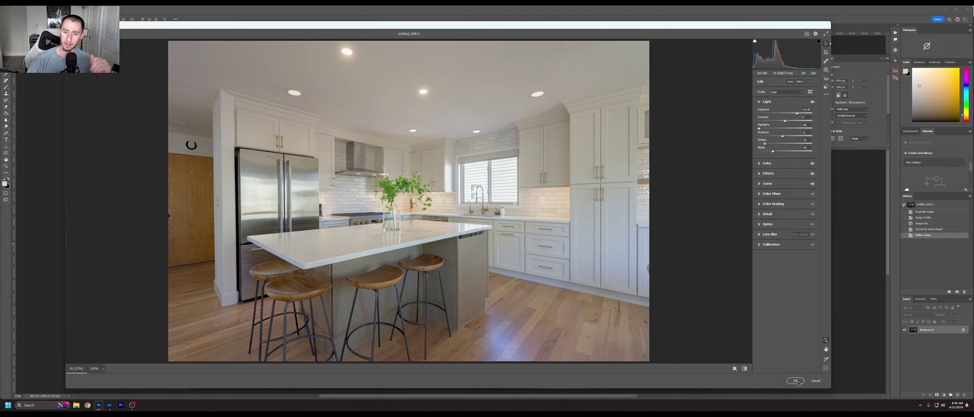
click(795, 380)
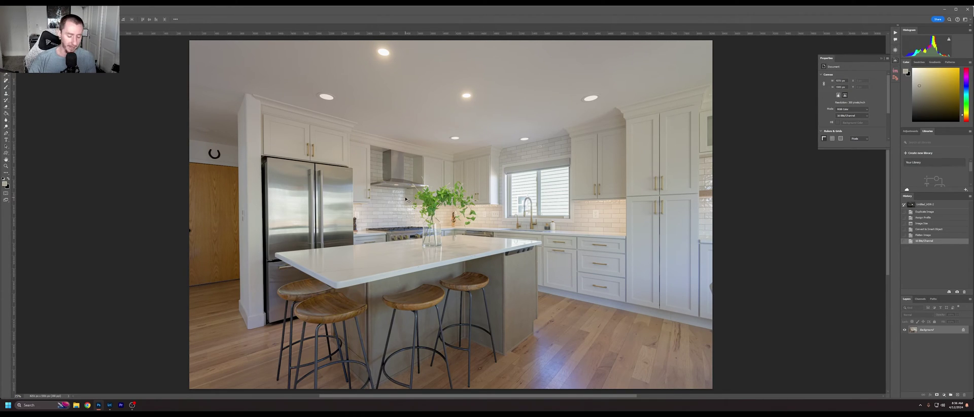
Save the 16-bit kitchen HDR, then zoom in on the window and faucet and back out
key(ctrl+s)
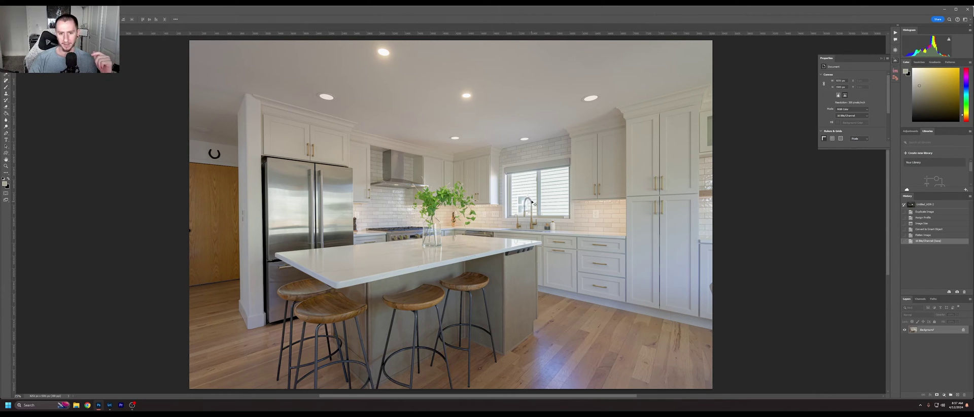
scroll(529, 204, up, 5)
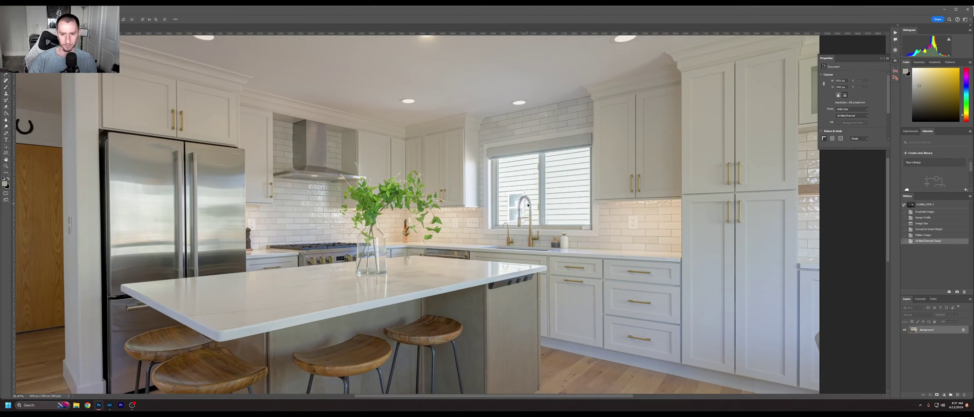
scroll(528, 204, up, 3)
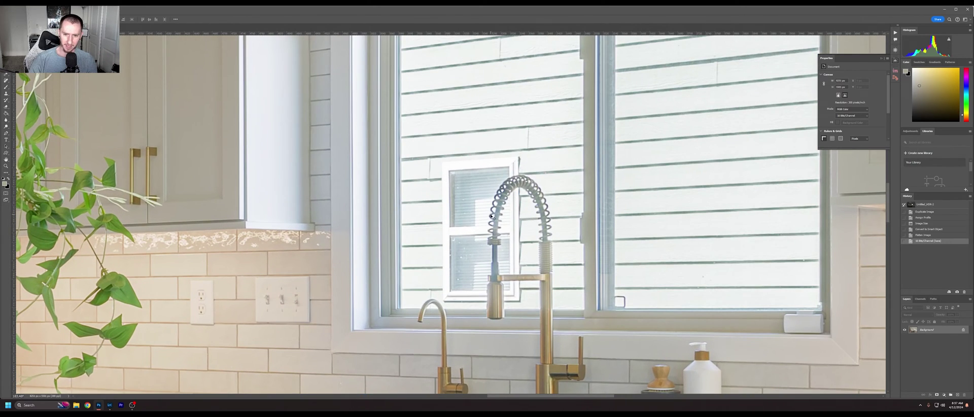
scroll(491, 216, up, 2)
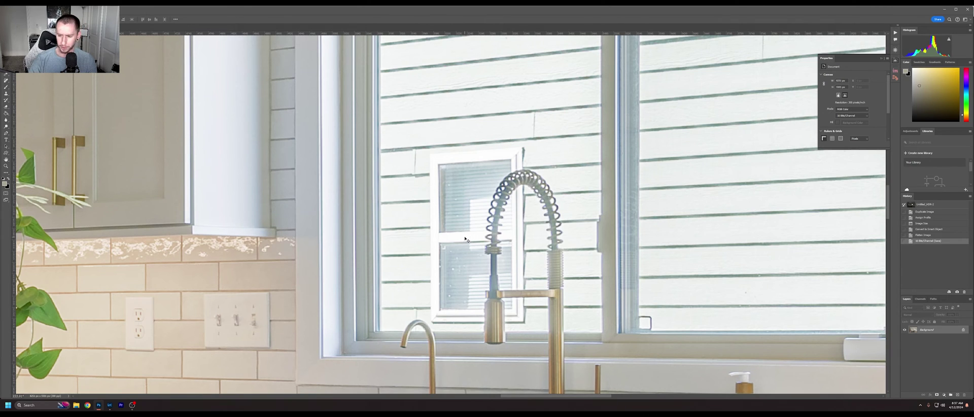
scroll(466, 238, down, 8)
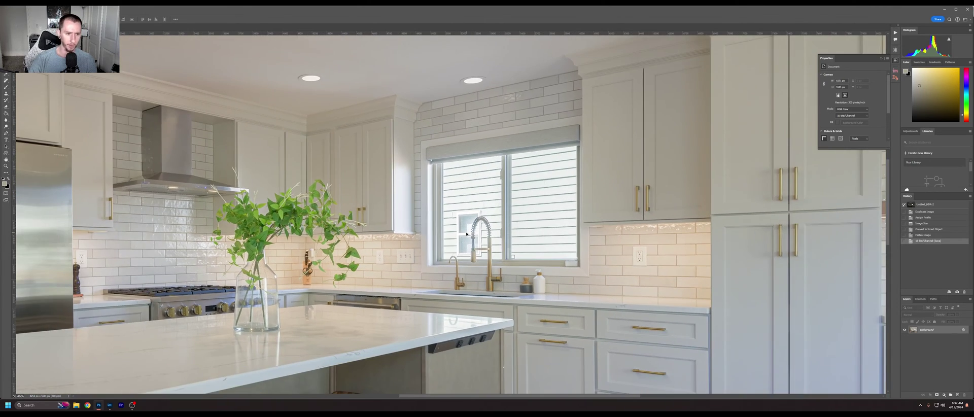
scroll(466, 233, down, 6)
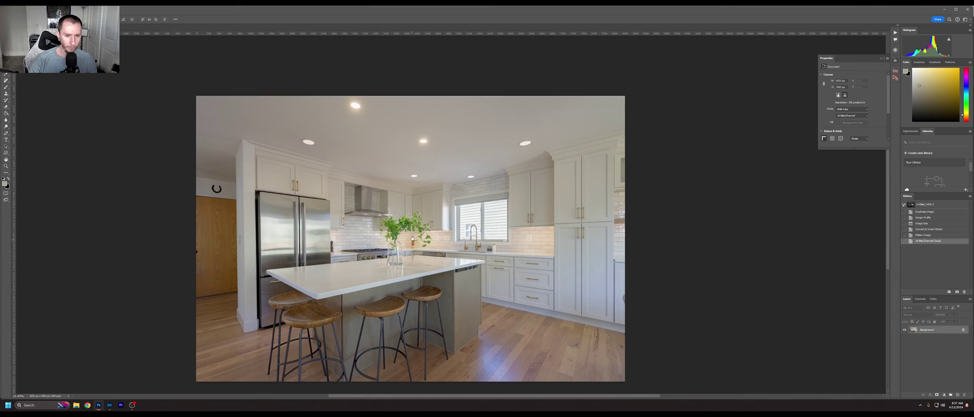
In Lightroom, rate the Photoshop edit 3 stars and brighten _INT9818-HDR.tif's exposure to +0.20
click(109, 406)
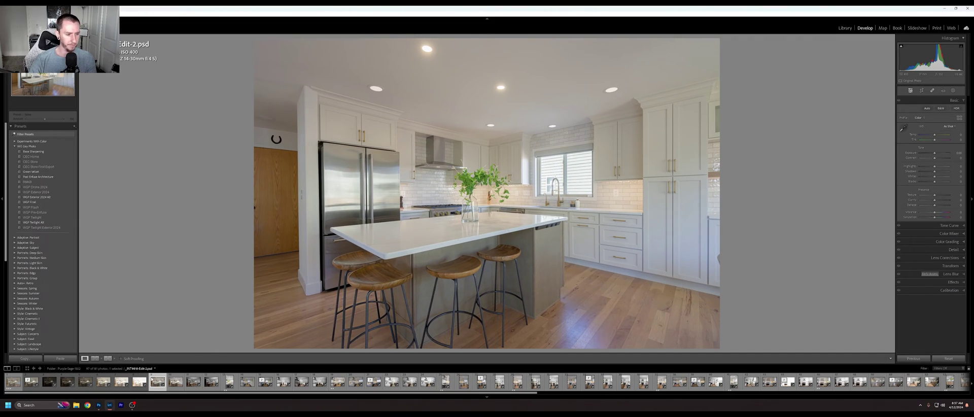
key(3)
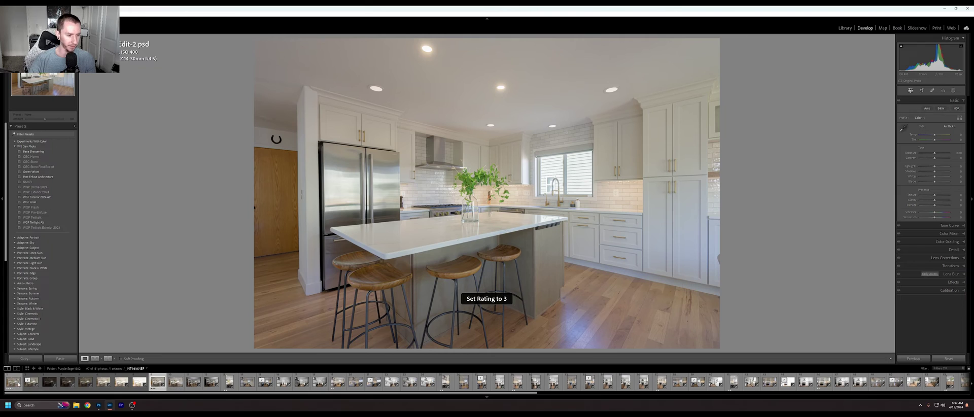
ctrl+click(11, 384)
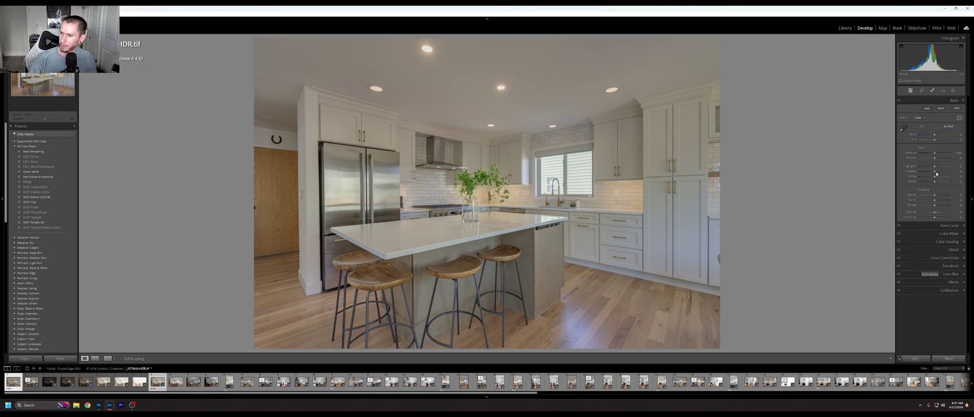
drag(935, 153, 936, 155)
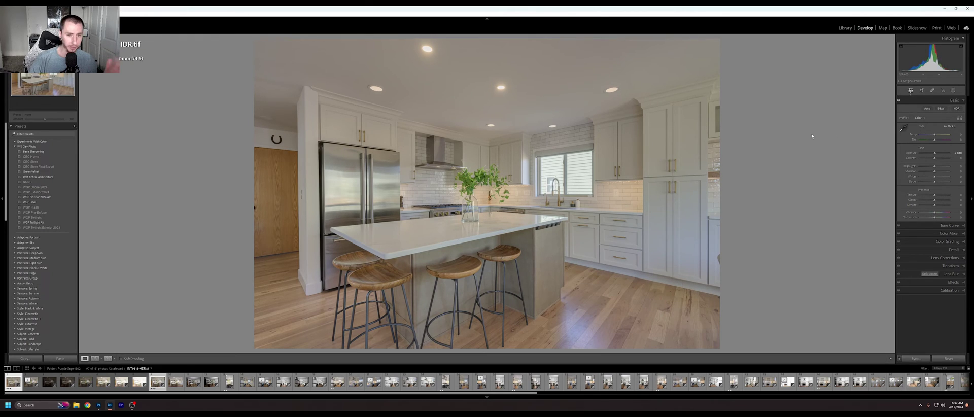
click(953, 91)
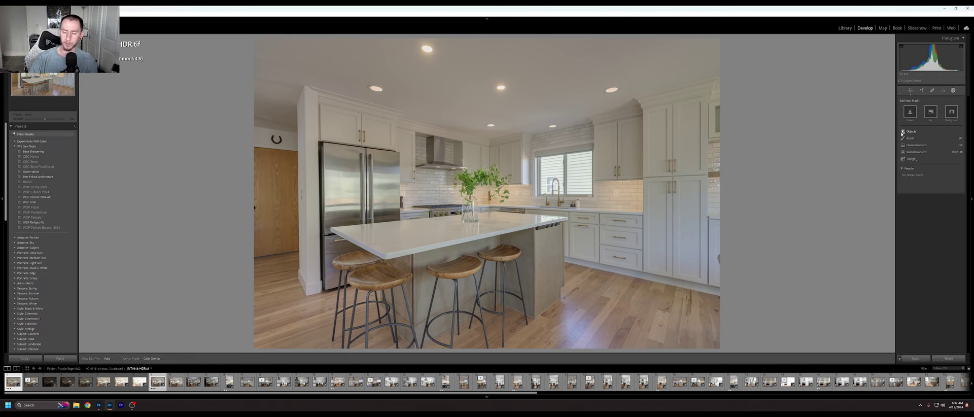
Add a radial gradient mask over the upper kitchen, widened across the room and nudged into place
click(916, 152)
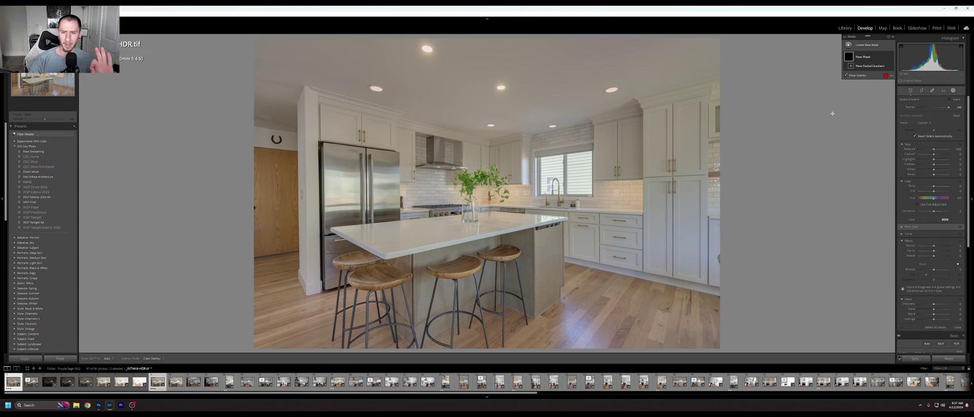
click(866, 46)
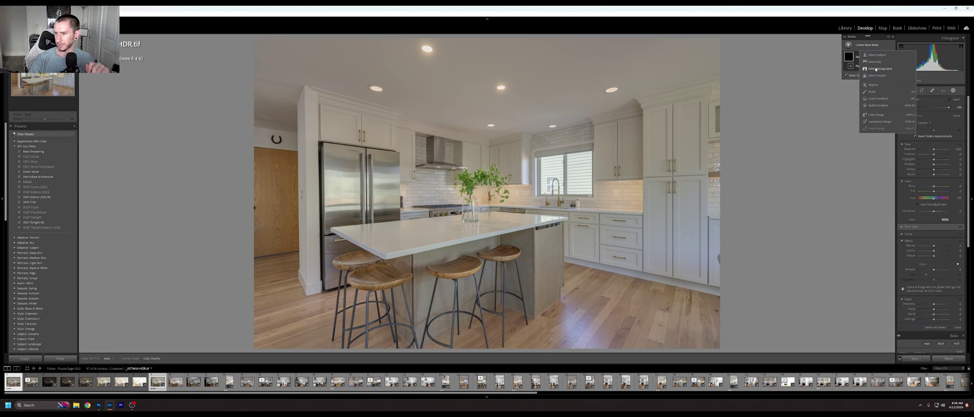
drag(487, 88, 759, 211)
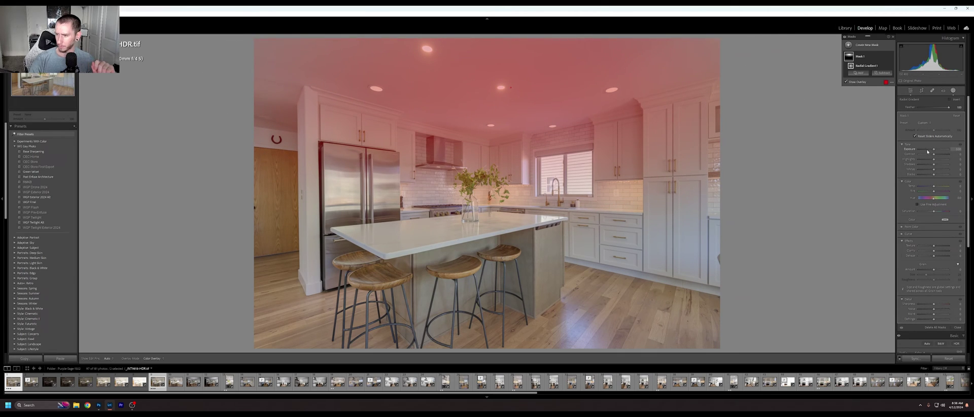
drag(933, 150, 938, 150)
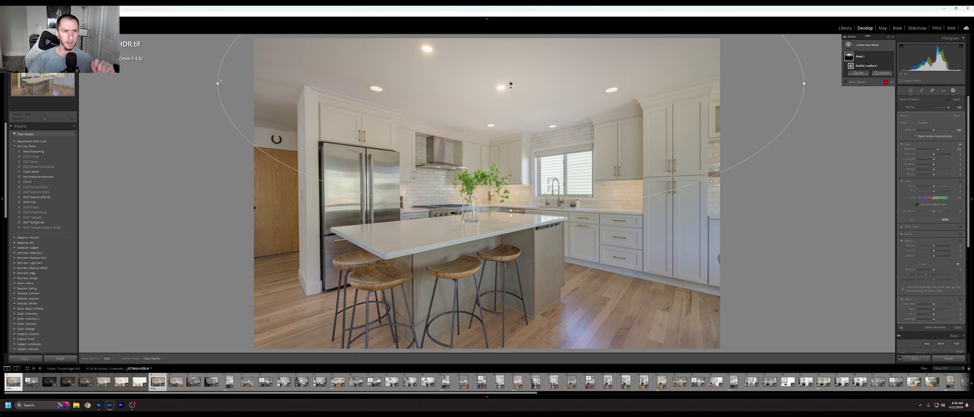
drag(201, 82, 152, 81)
drag(502, 77, 500, 80)
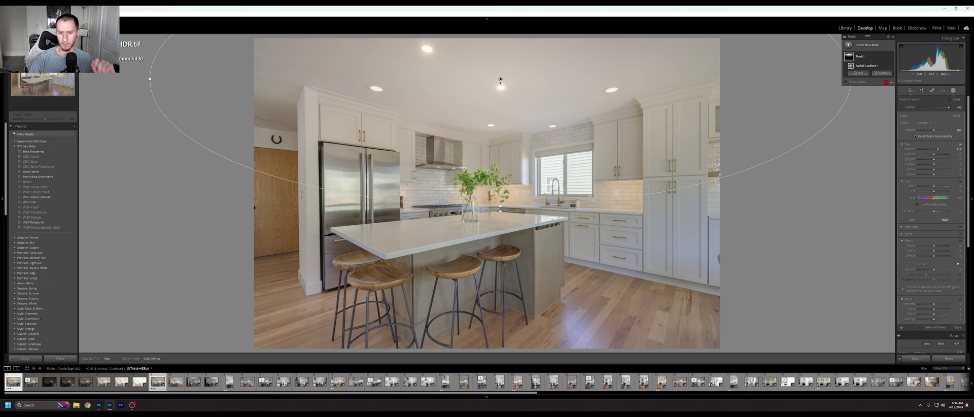
click(953, 91)
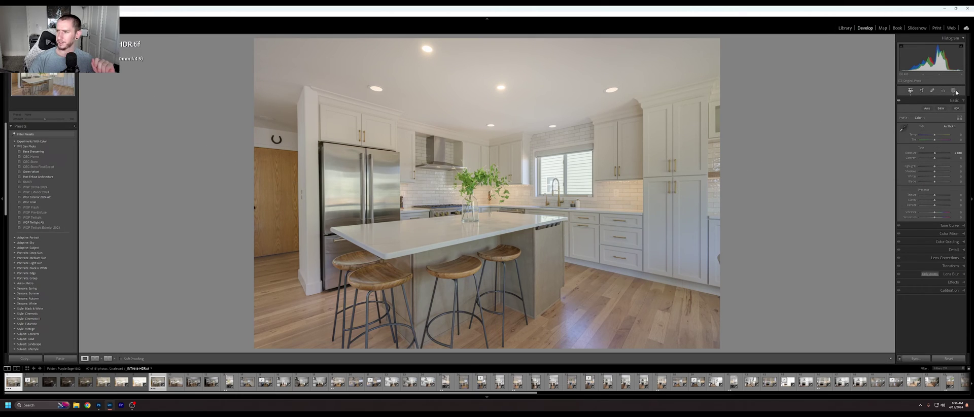
Set the radial gradient mask's exposure to 0.90
click(954, 90)
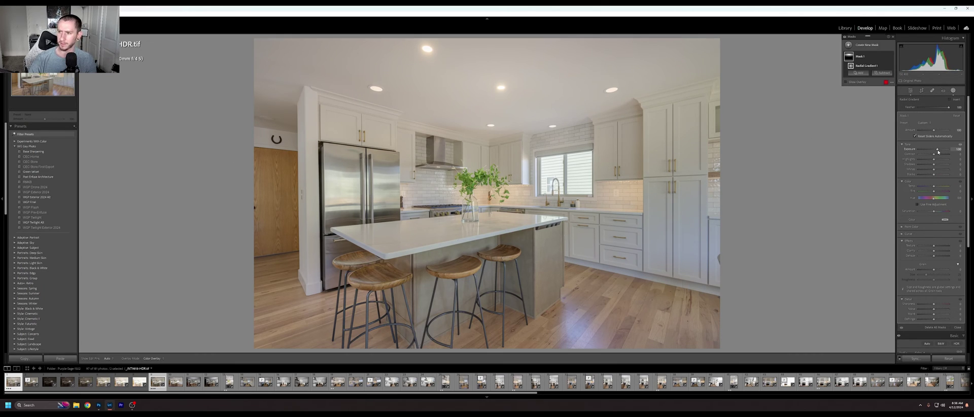
drag(938, 152, 935, 151)
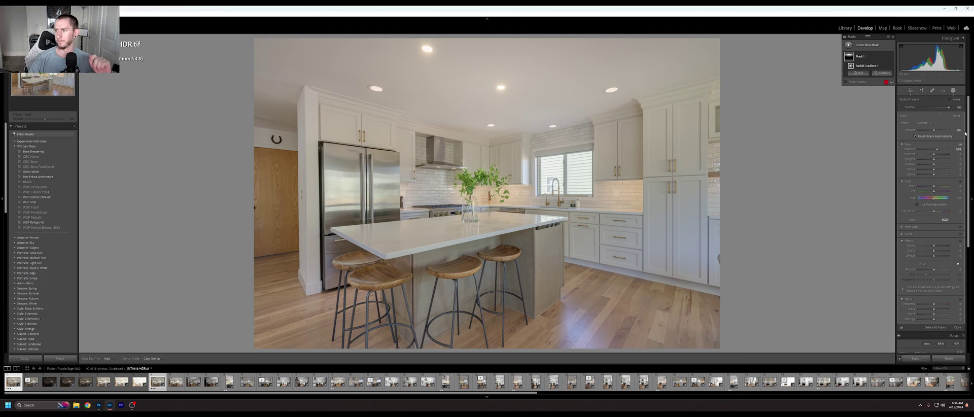
click(956, 149)
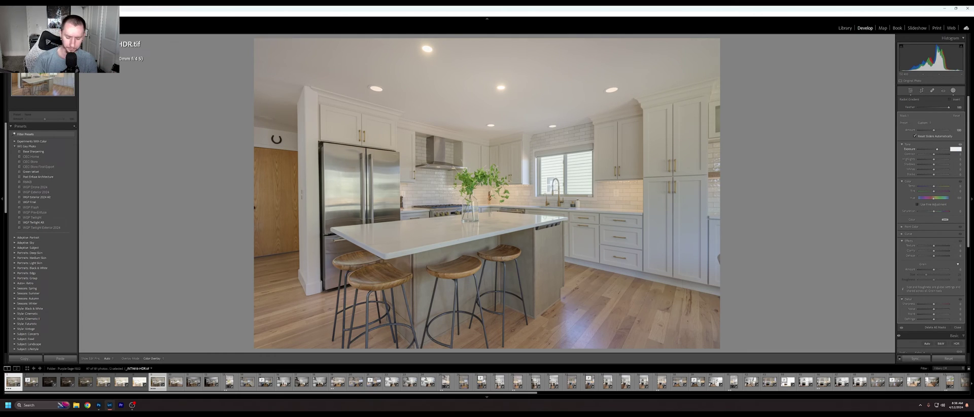
key(Return)
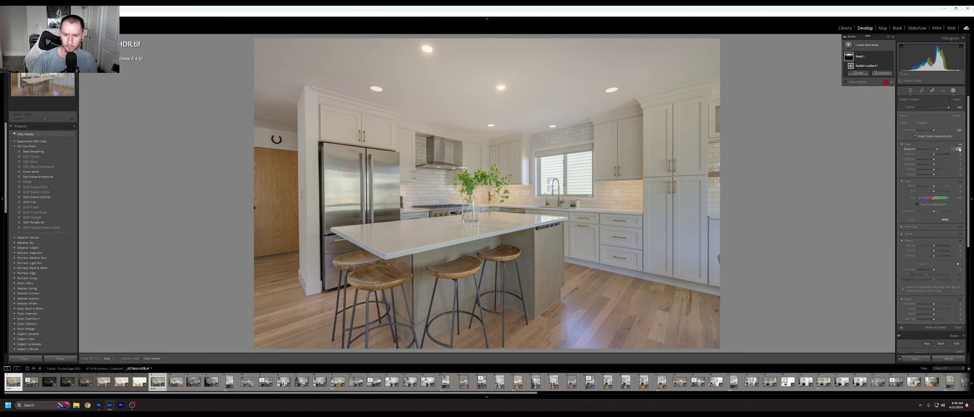
Apply the Strong Contrast point curve preset in the Tone Curve panel
click(954, 92)
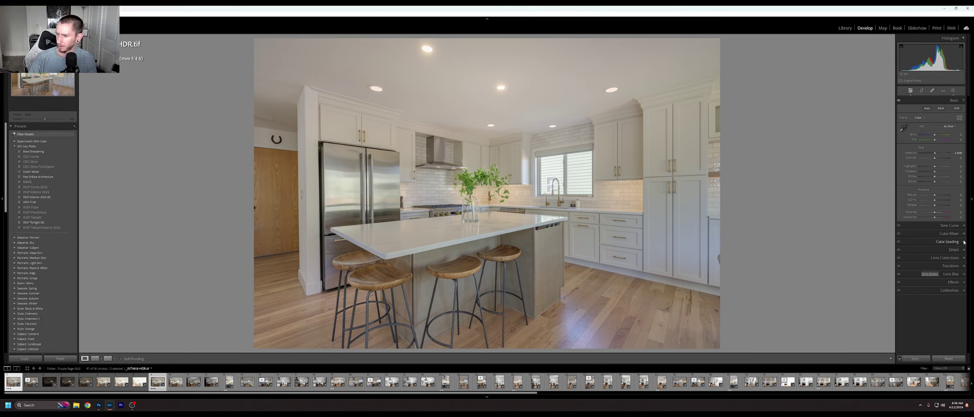
click(949, 225)
click(929, 194)
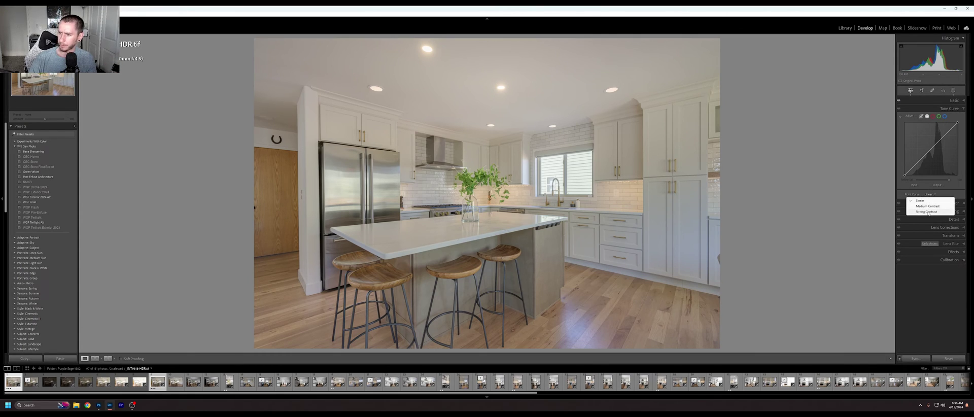
click(929, 211)
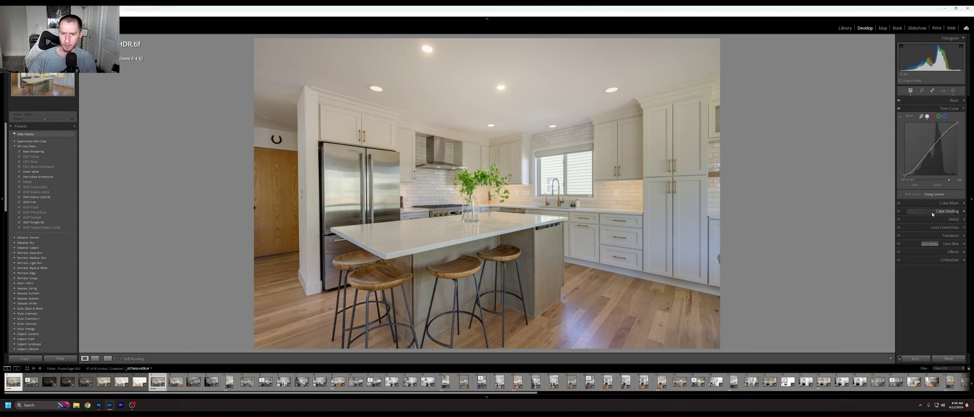
click(962, 108)
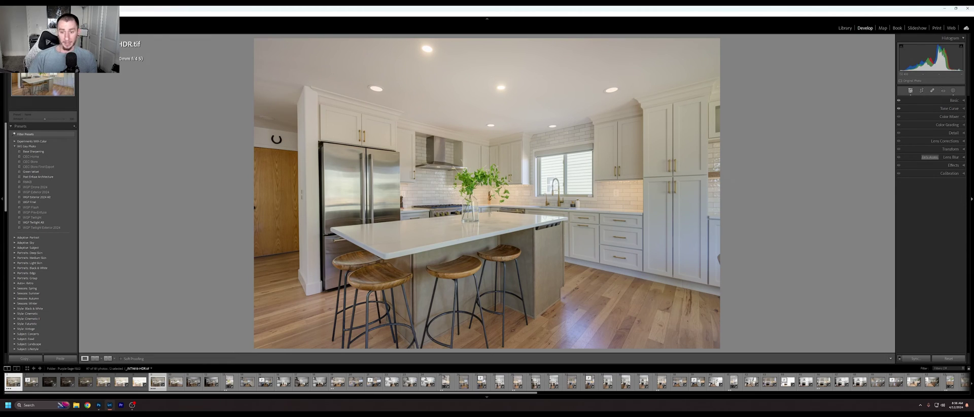
Set Clarity to +5 and enter a new white balance Temp value in Basic
click(964, 101)
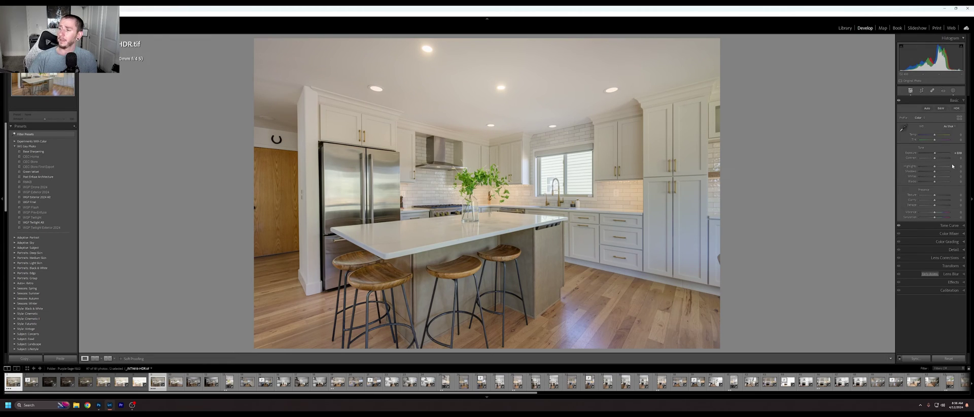
click(960, 200)
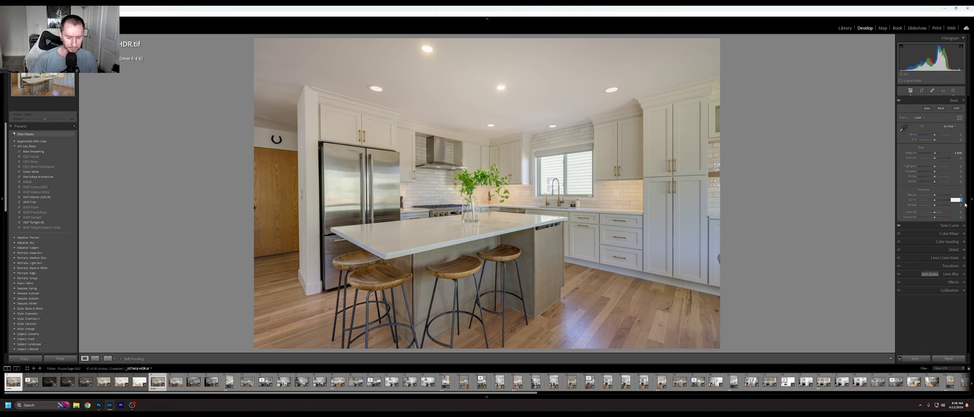
text(5)
key(Return)
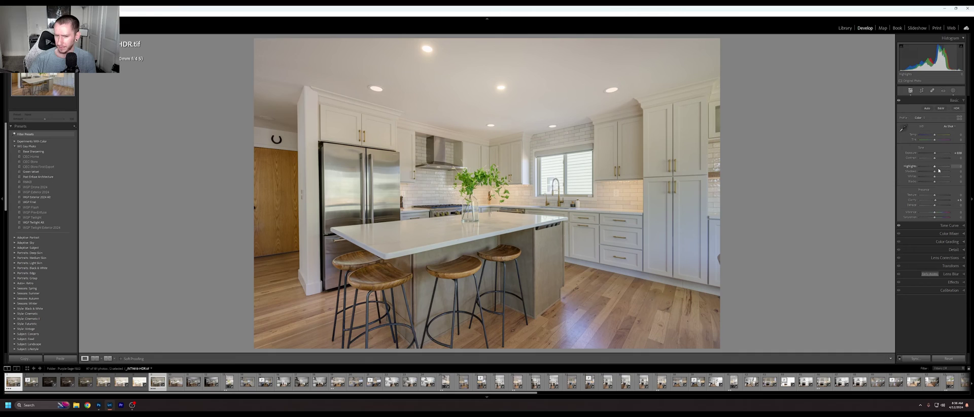
click(935, 136)
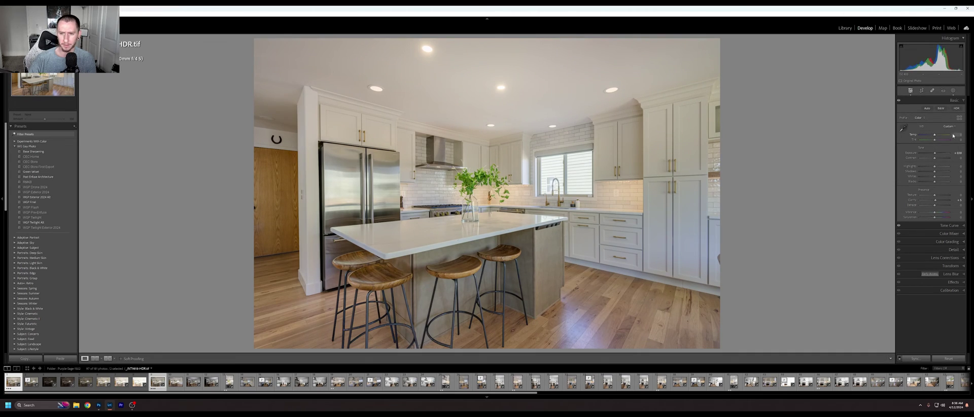
click(956, 135)
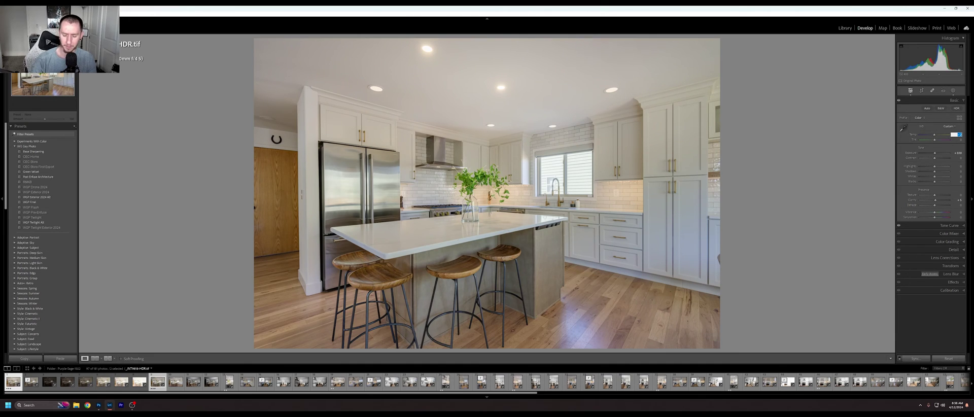
key(Return)
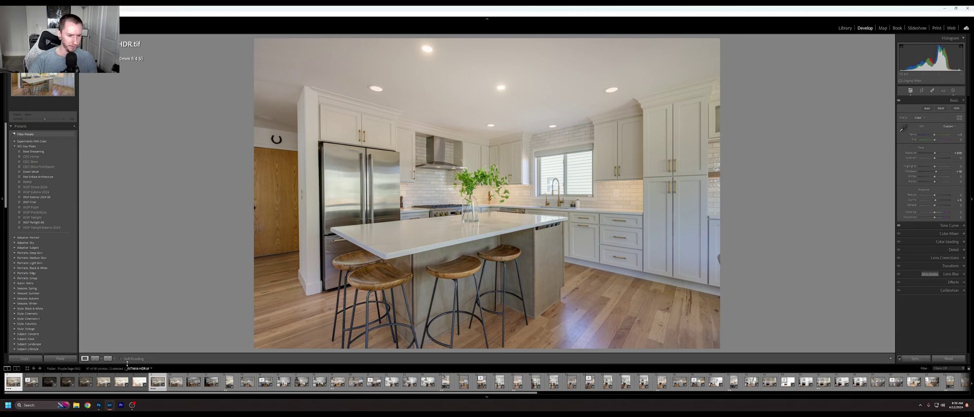
Show the kitchen photo full size in Library and compare HDR.tif against Edit-2.psd
click(844, 27)
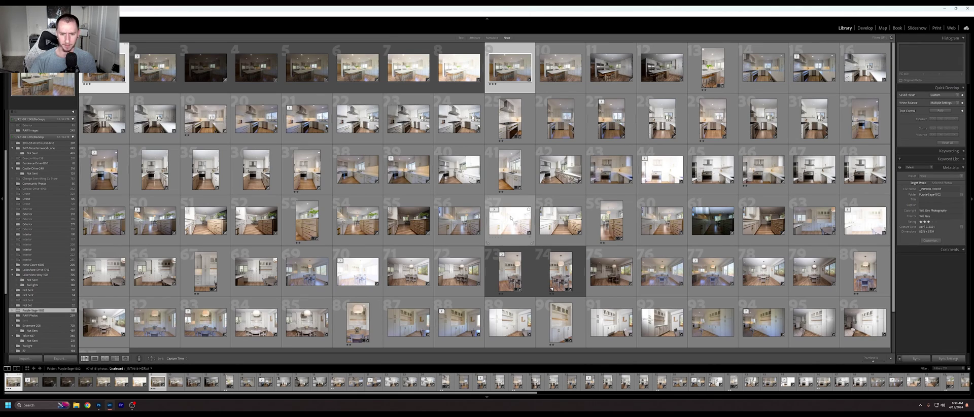
key(e)
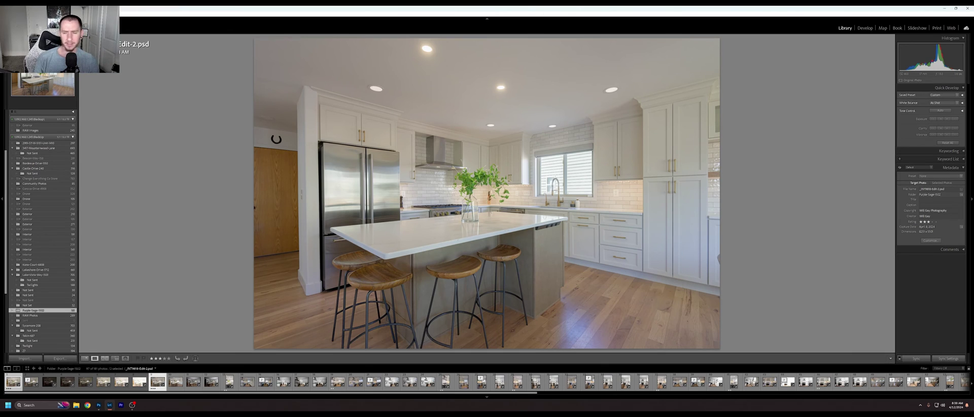
key(Left)
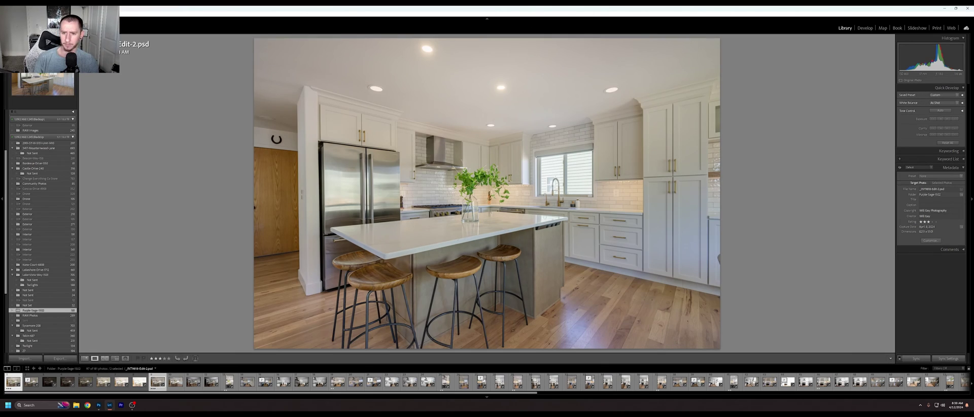
key(Right)
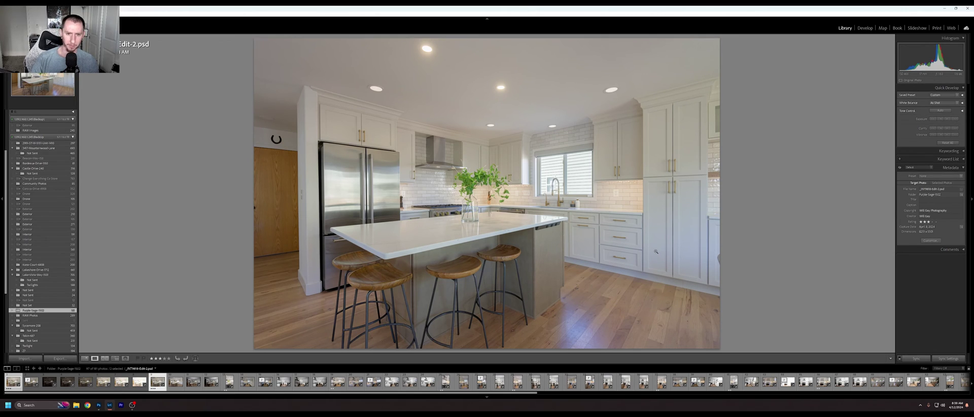
key(Left)
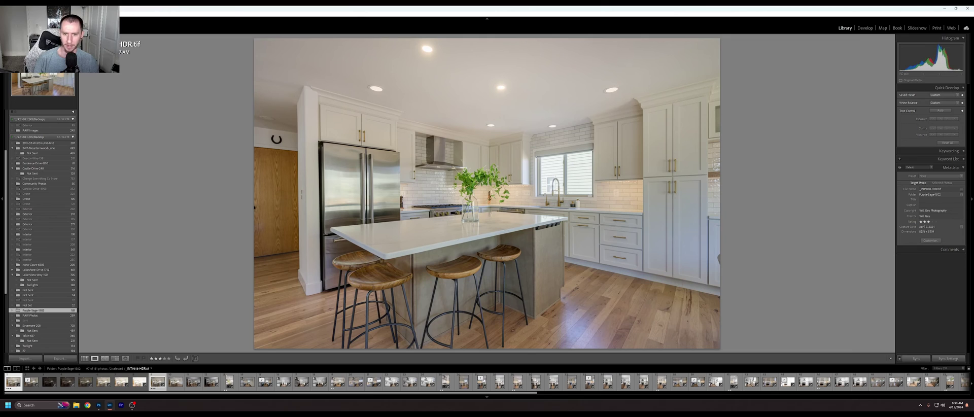
key(Right)
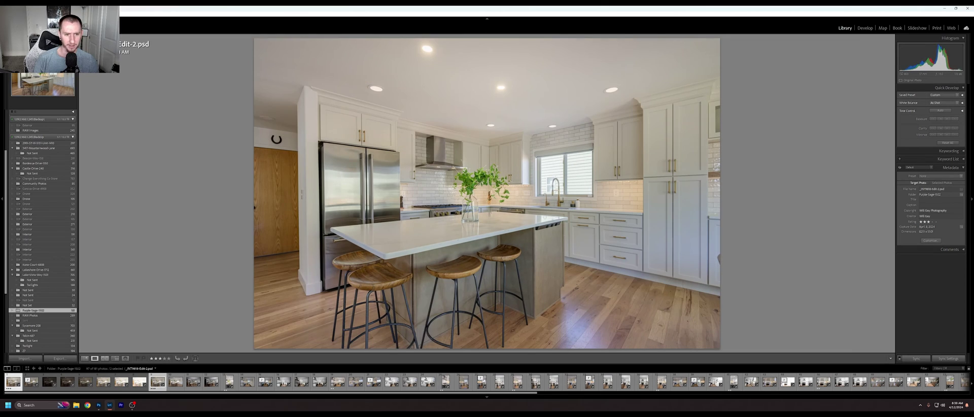
key(Left)
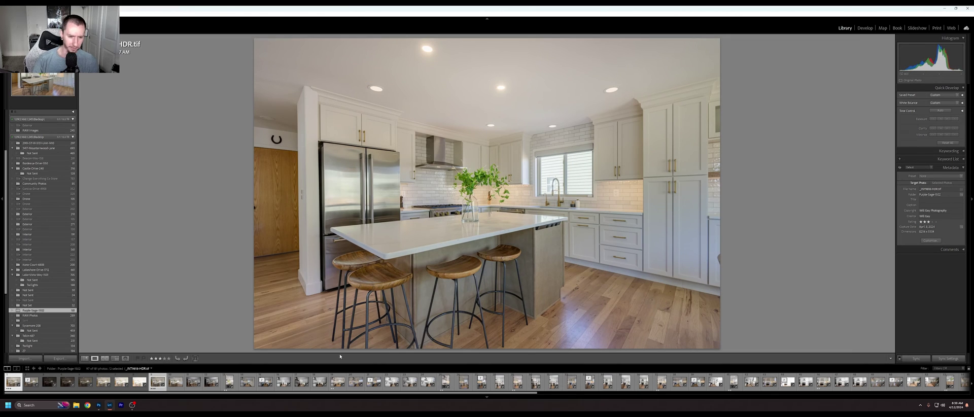
key(Right)
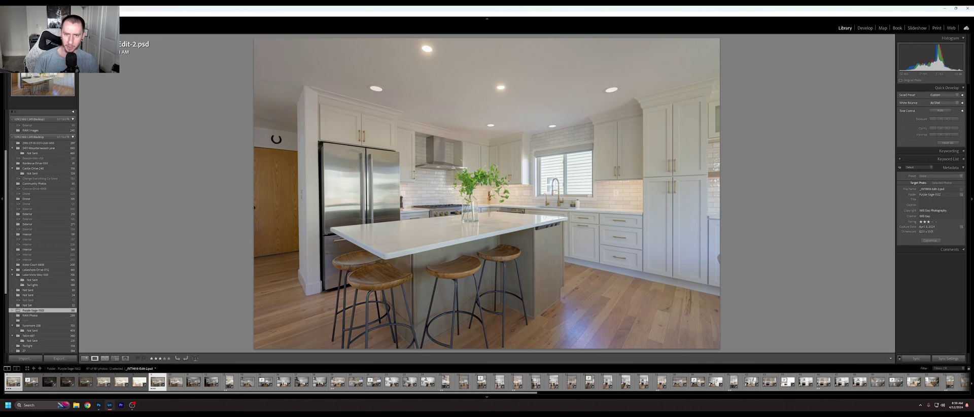
Flip rapidly between the two kitchen versions, then enter Develop on Edit-2.psd
key(Left)
key(Right)
key(Left)
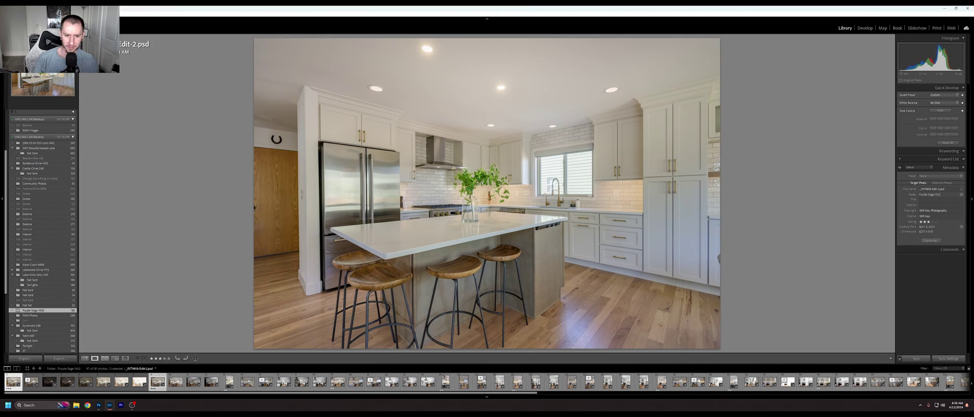
key(Right)
key(Left)
key(Right)
key(Left)
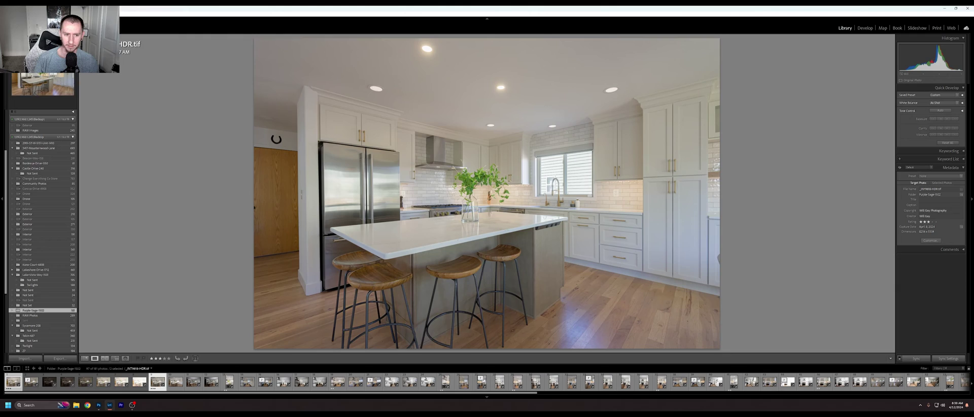
key(Right)
key(Left)
key(Right)
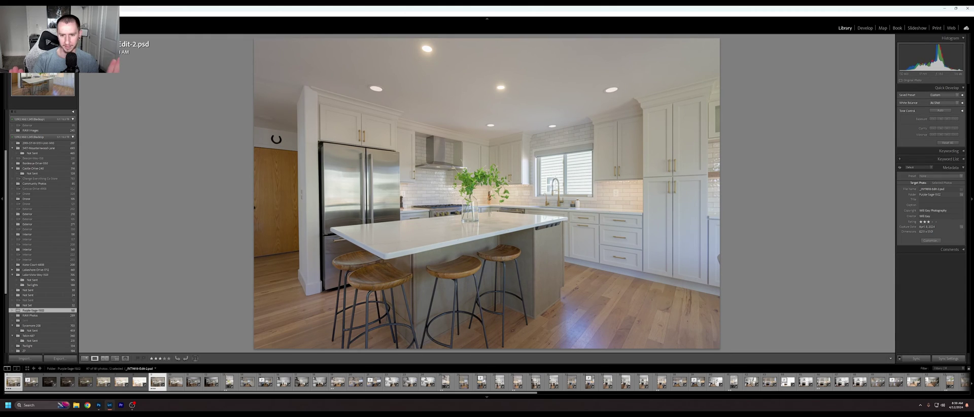
key(Left)
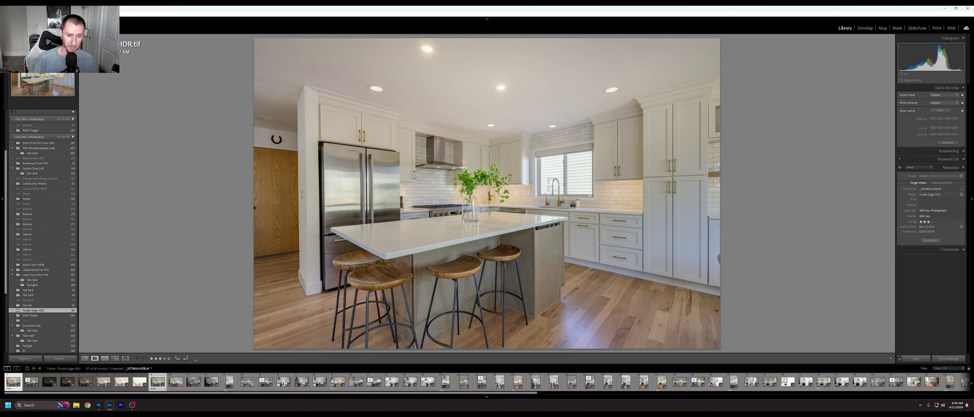
key(Right)
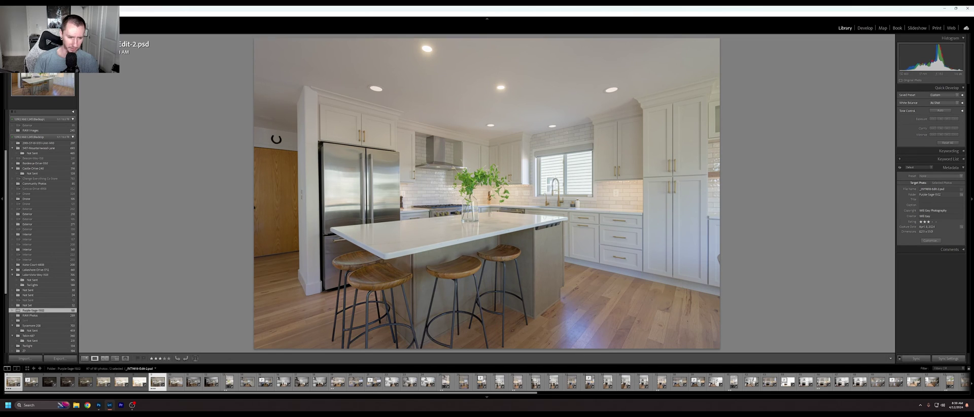
key(Left)
key(Right)
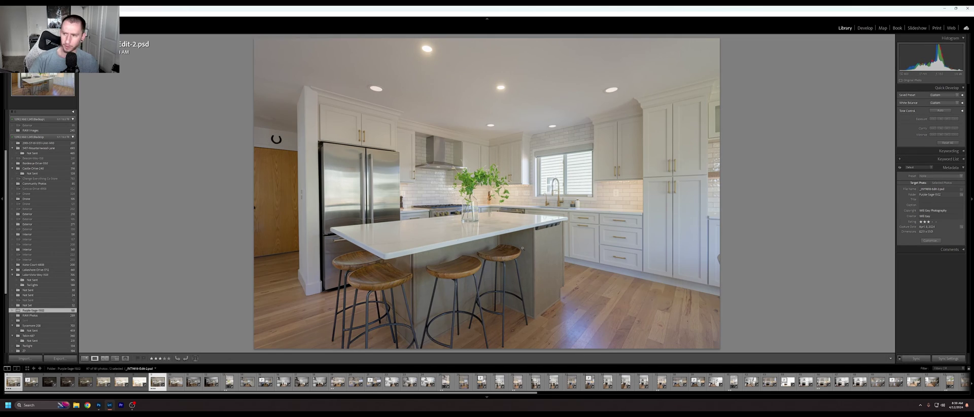
key(d)
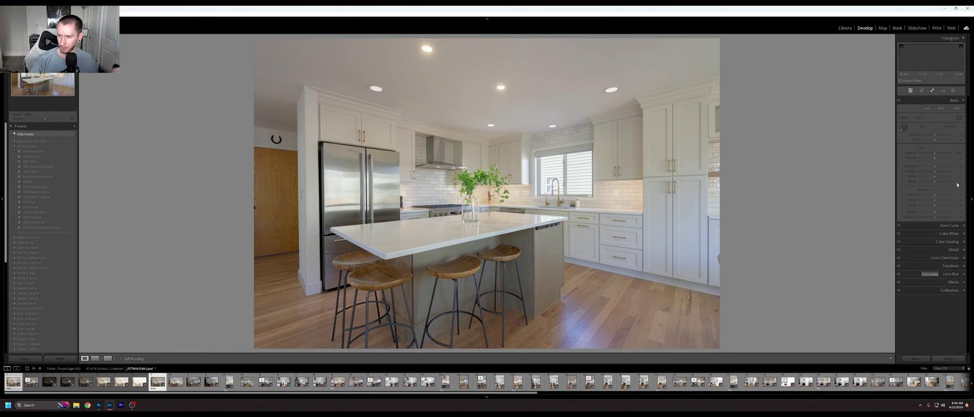
Apply the Base Sharpening preset to Edit-2.psd and check it against HDR.tif
click(953, 249)
ctrl+click(965, 108)
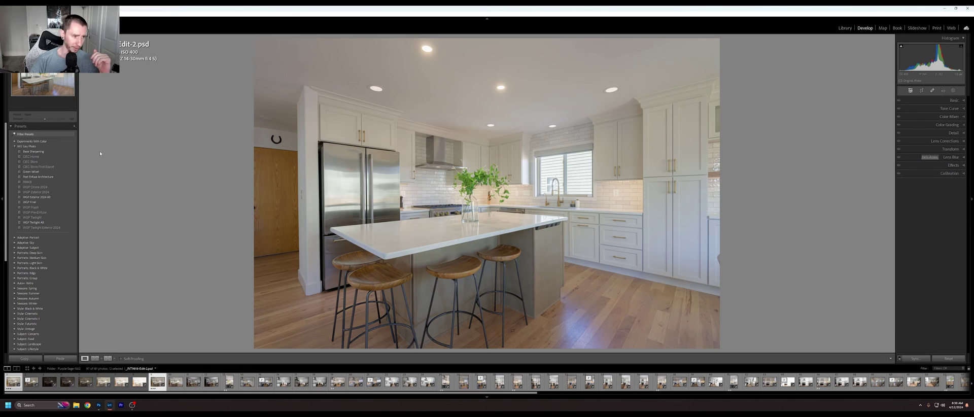
click(32, 151)
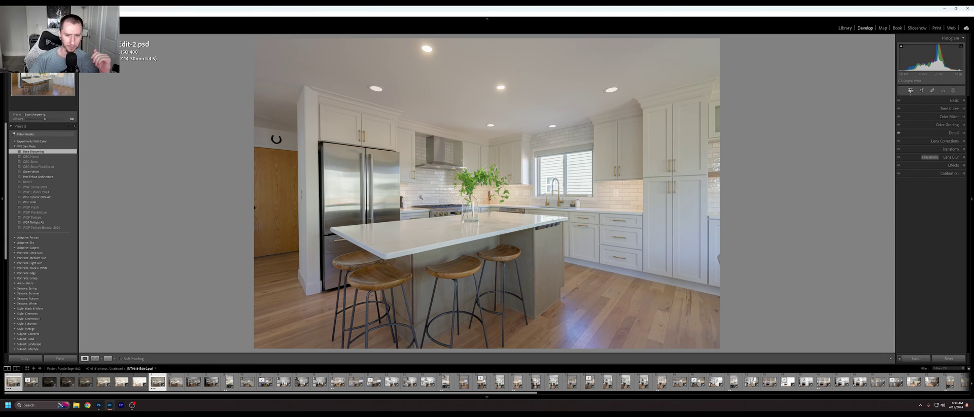
click(964, 101)
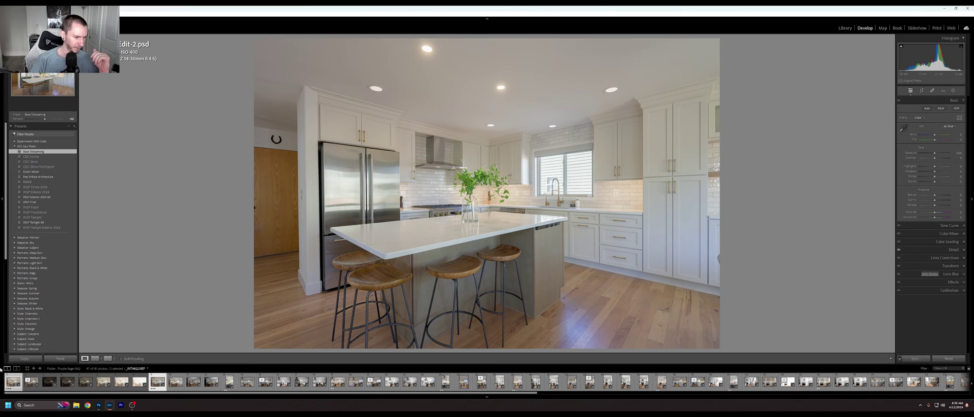
click(14, 381)
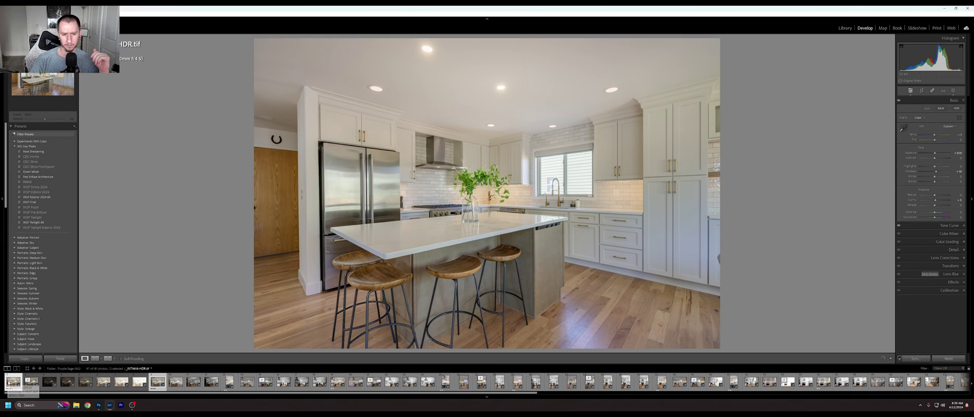
click(157, 381)
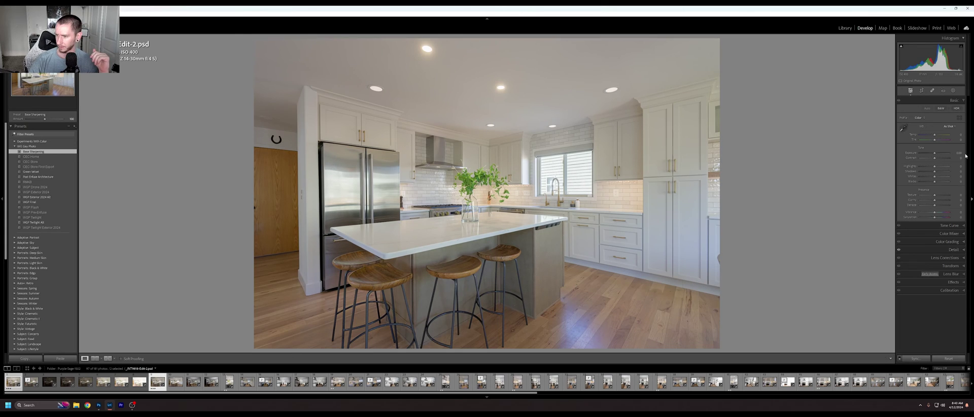
Apply Base Sharpening to HDR.tif and compare both versions with the Detail panel open
click(954, 250)
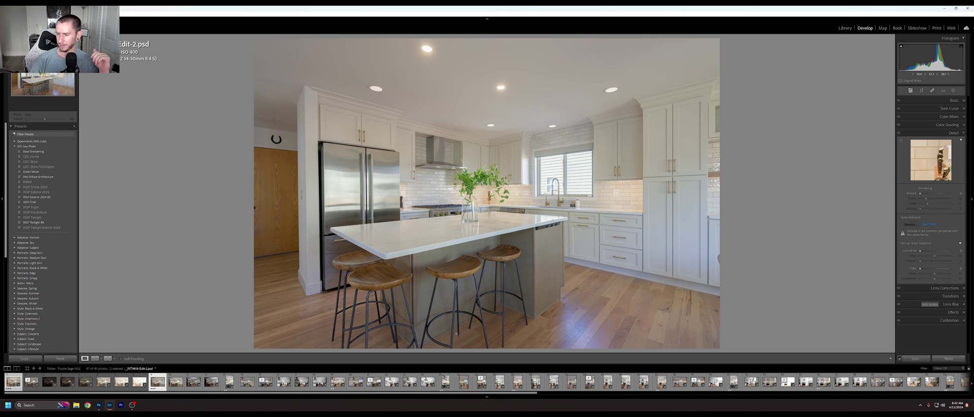
key(Left)
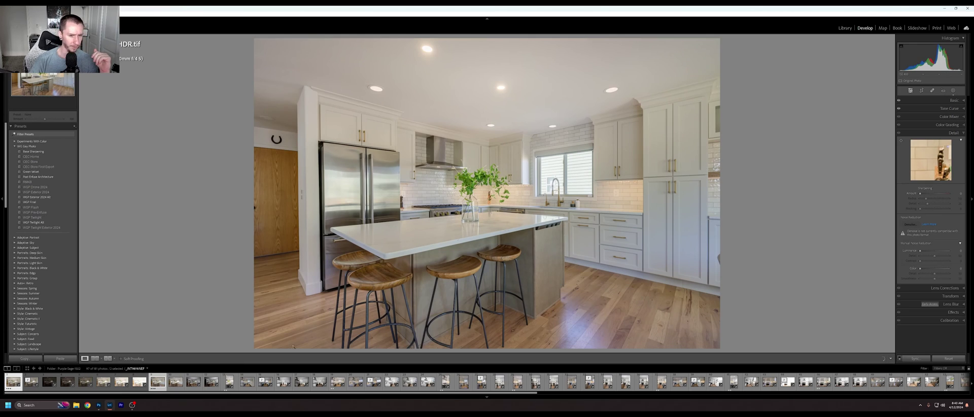
click(45, 151)
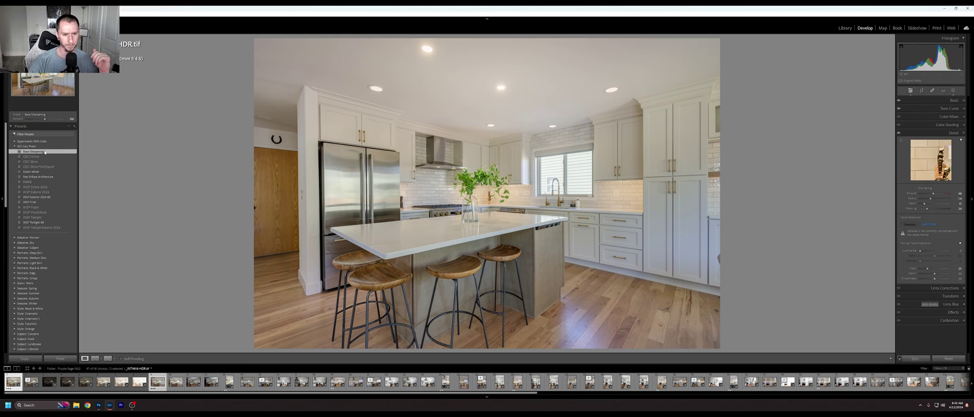
click(157, 383)
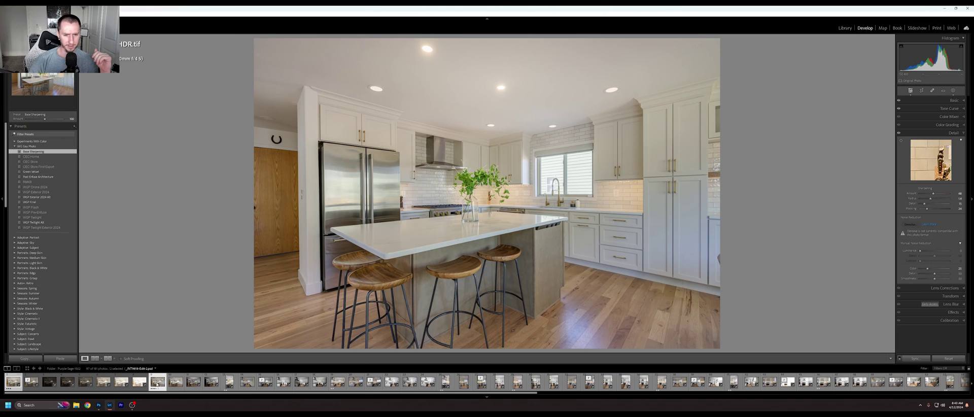
click(14, 383)
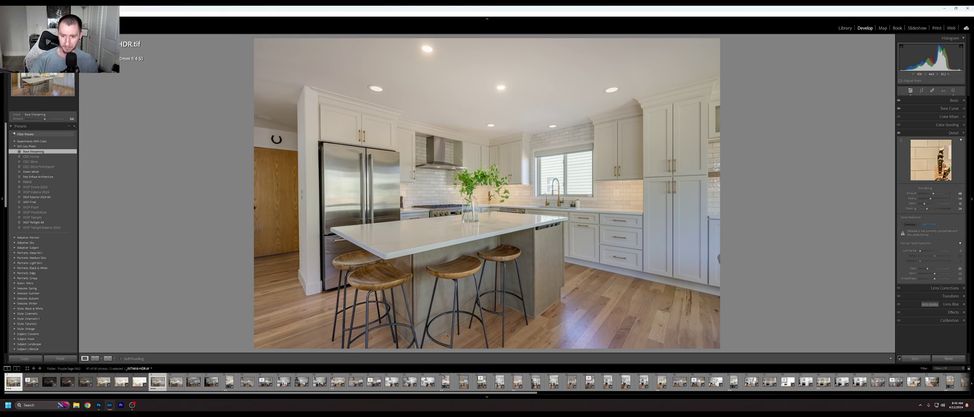
key(Right)
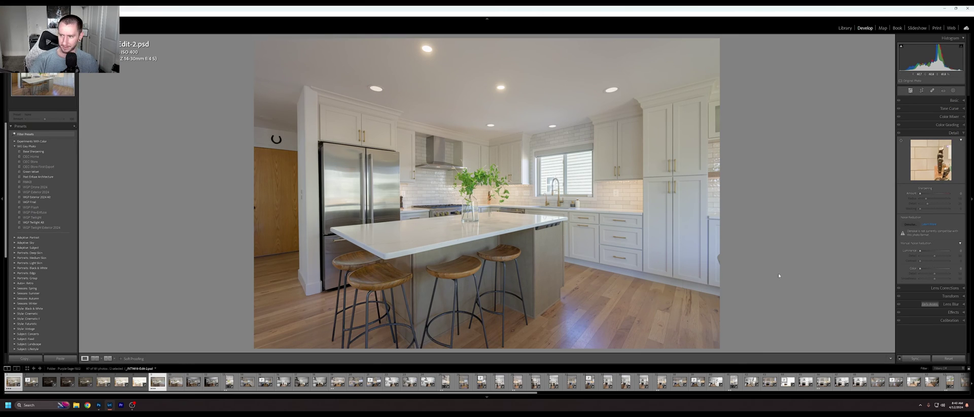
click(956, 133)
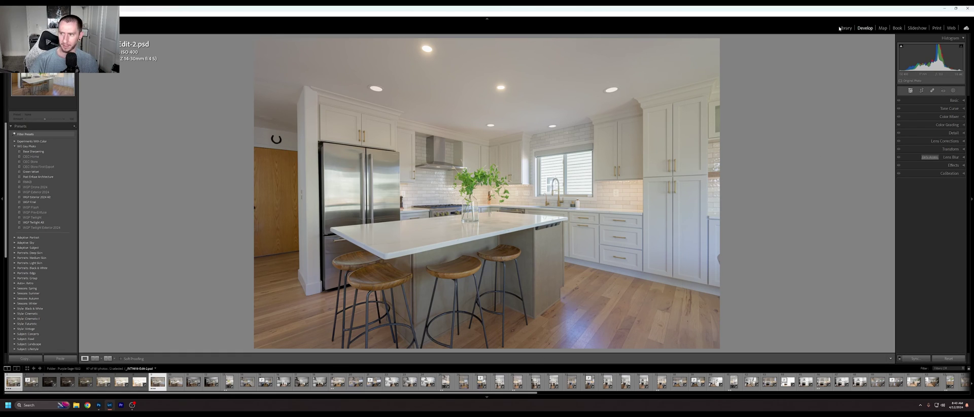
Toggle HDR.tif and Edit-2.psd in Library loupe, ending on _INT9818-HDR.tif full size
key(e)
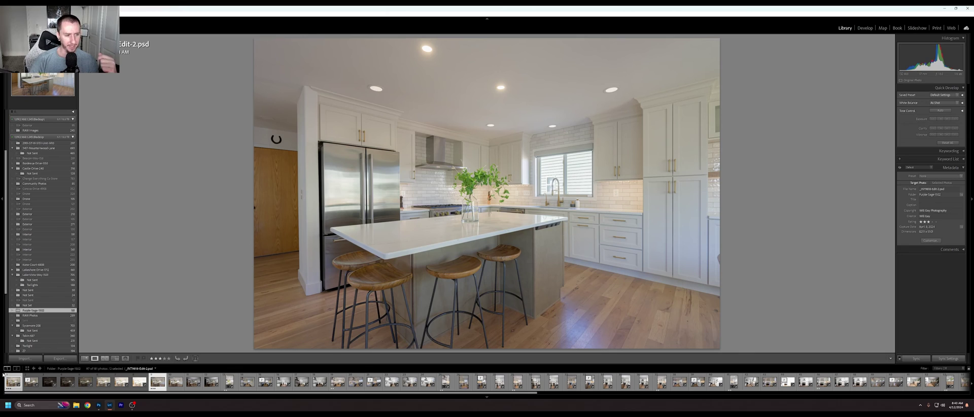
click(9, 381)
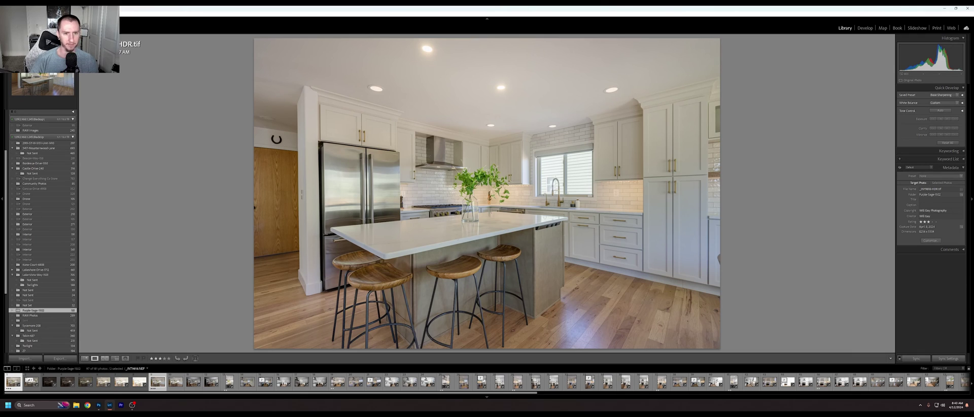
click(157, 383)
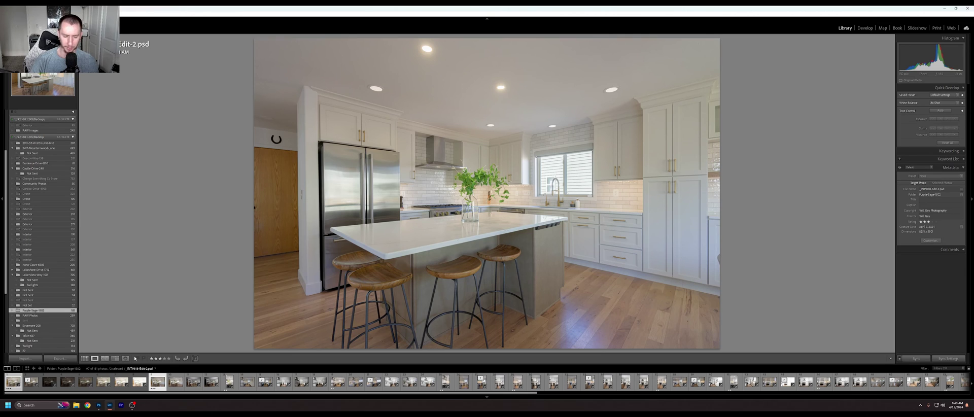
key(Left)
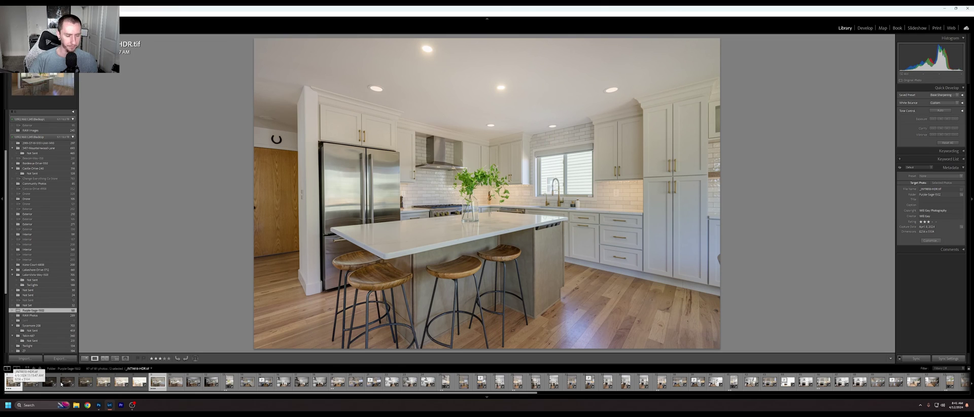
click(867, 29)
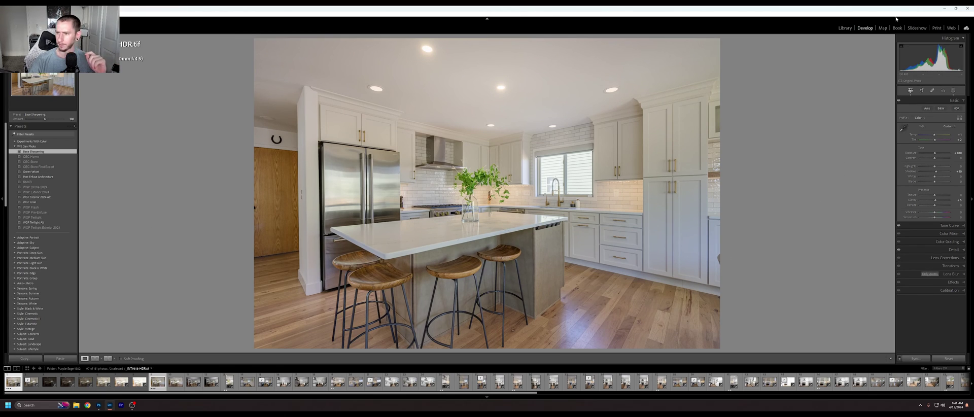
key(e)
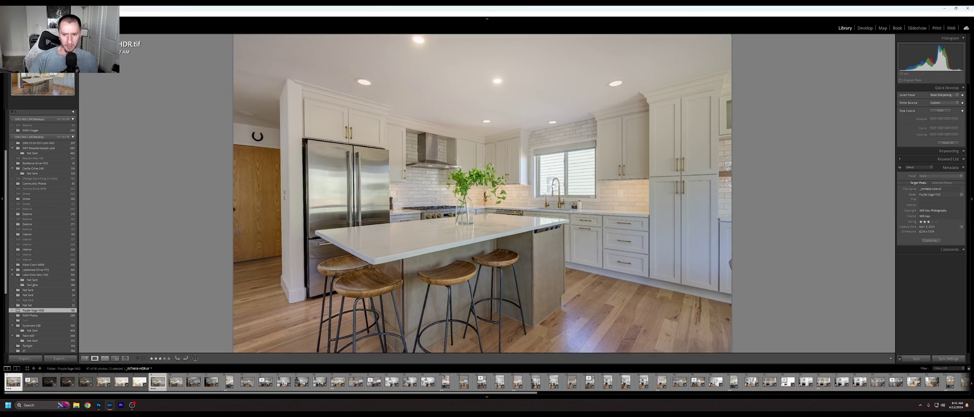
click(546, 192)
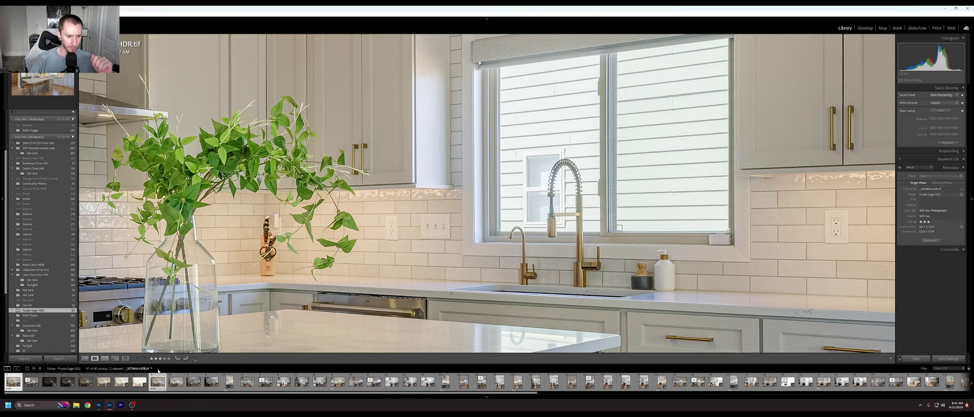
key(Left)
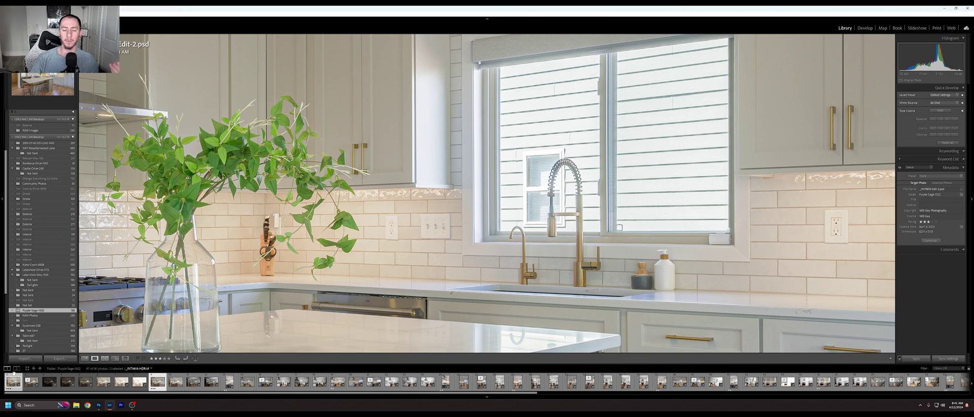
click(14, 382)
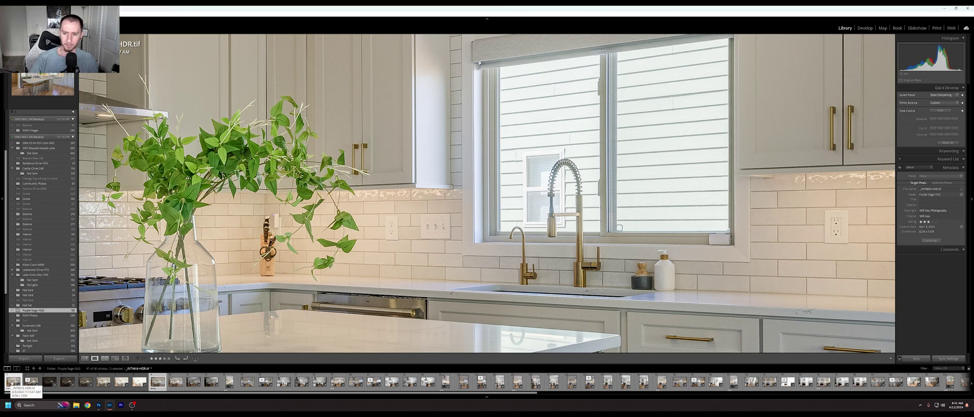
click(381, 227)
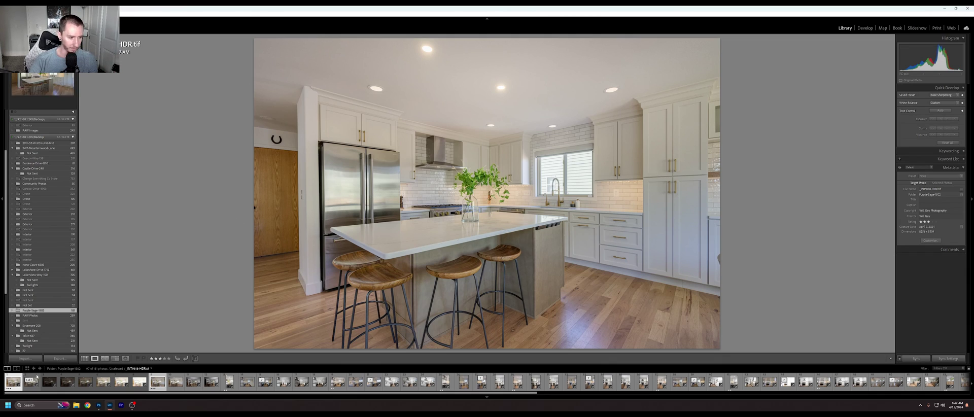
click(157, 382)
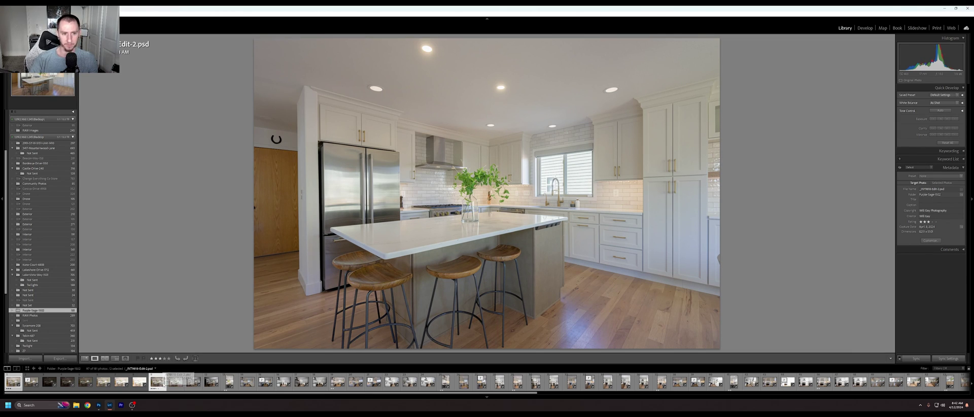
click(12, 384)
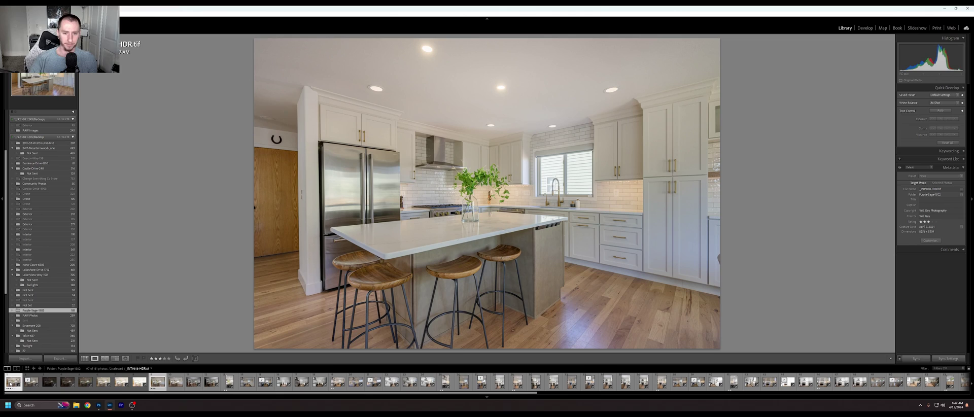